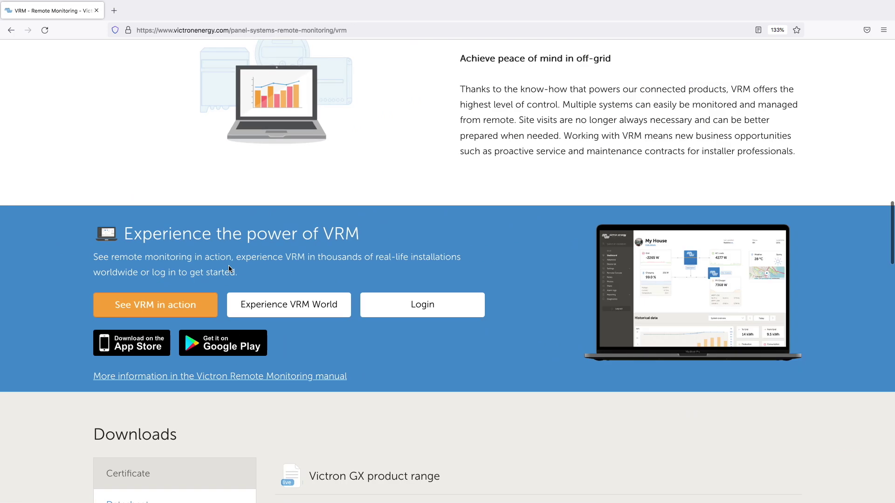
# Scroll to the top of the Victron page and go to the VRM Portal login page
pyautogui.scroll(5, 469, 207)
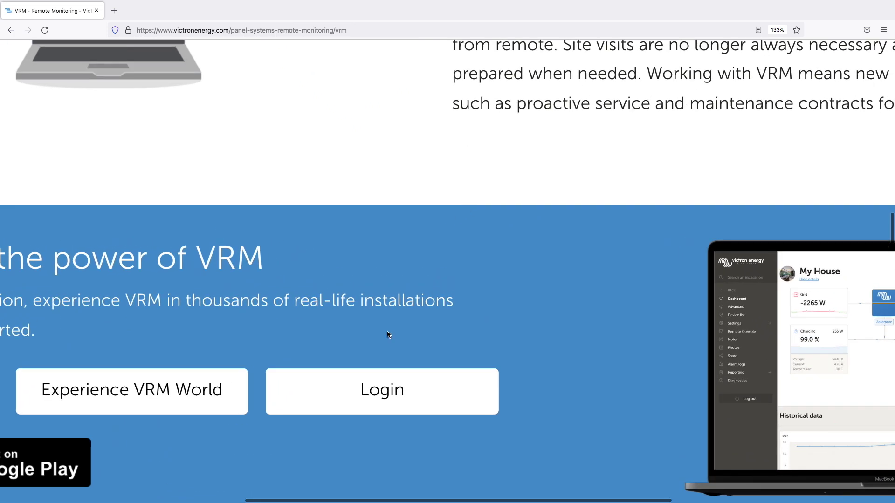
pyautogui.scroll(-5, 422, 328)
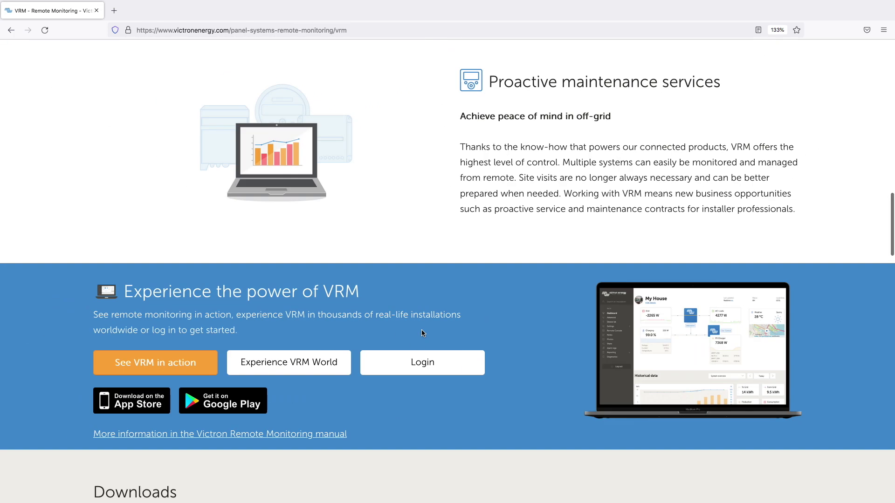
pyautogui.scroll(15, 422, 329)
pyautogui.scroll(5, 421, 333)
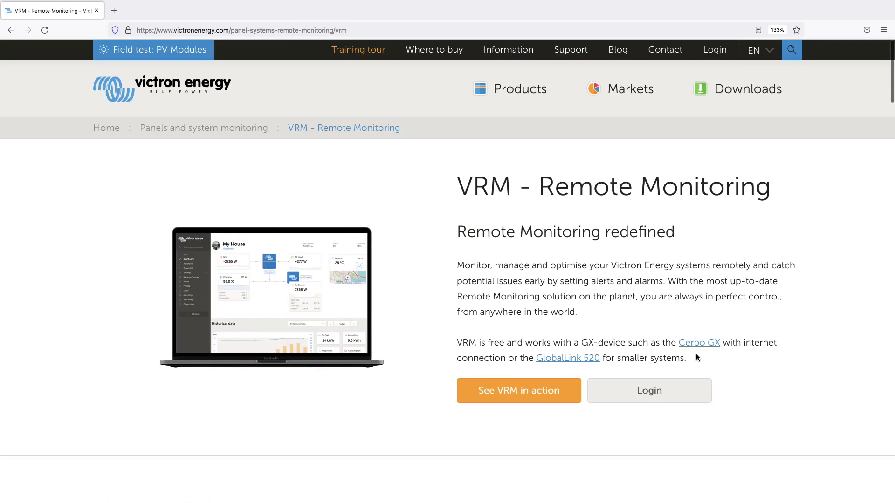
pyautogui.scroll(5, 695, 354)
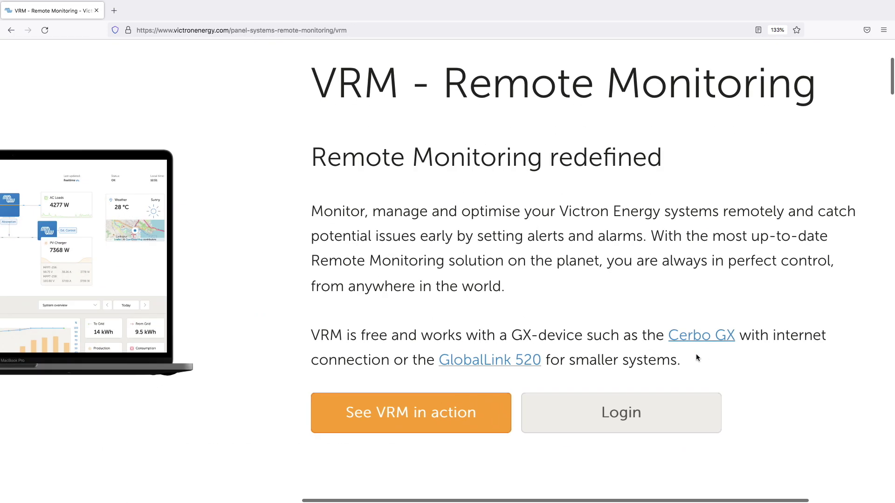
pyautogui.click(615, 417)
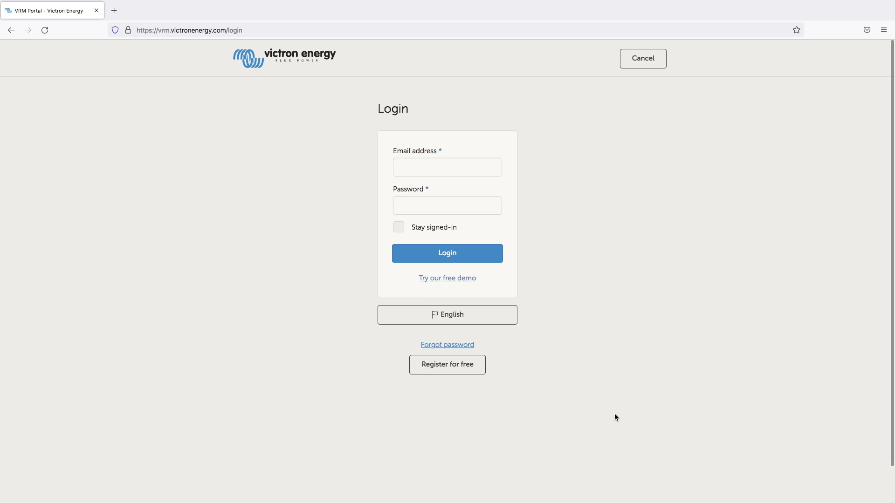
pyautogui.scroll(10, 546, 348)
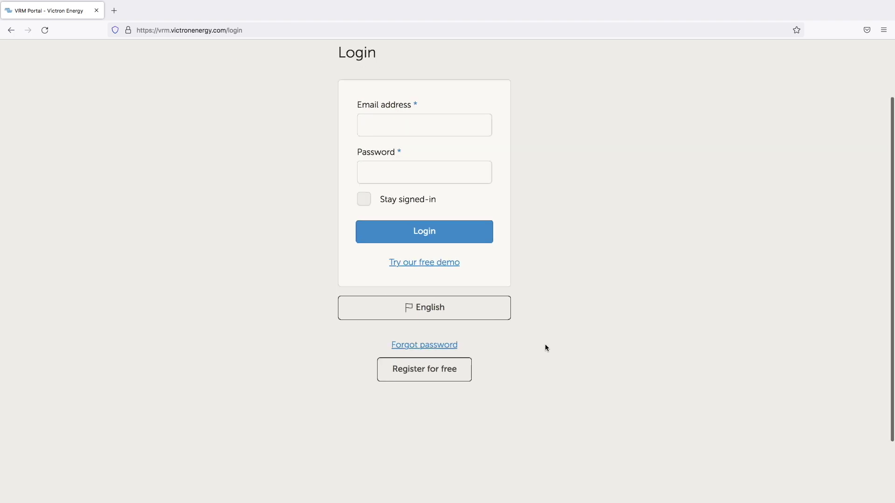
pyautogui.scroll(-3, 545, 347)
pyautogui.hscroll(-3, 545, 347)
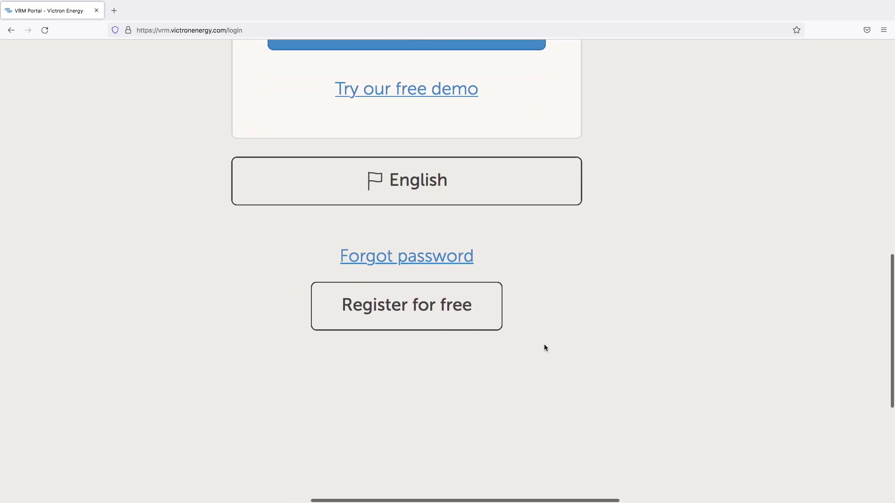
# Open the free registration form and autofill it with the saved account details
pyautogui.click(405, 310)
pyautogui.scroll(-5, 404, 307)
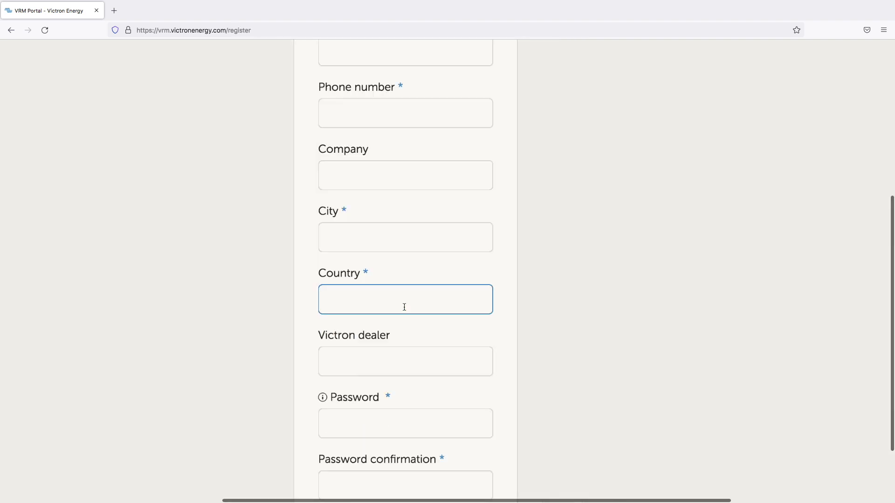
pyautogui.scroll(1, 404, 307)
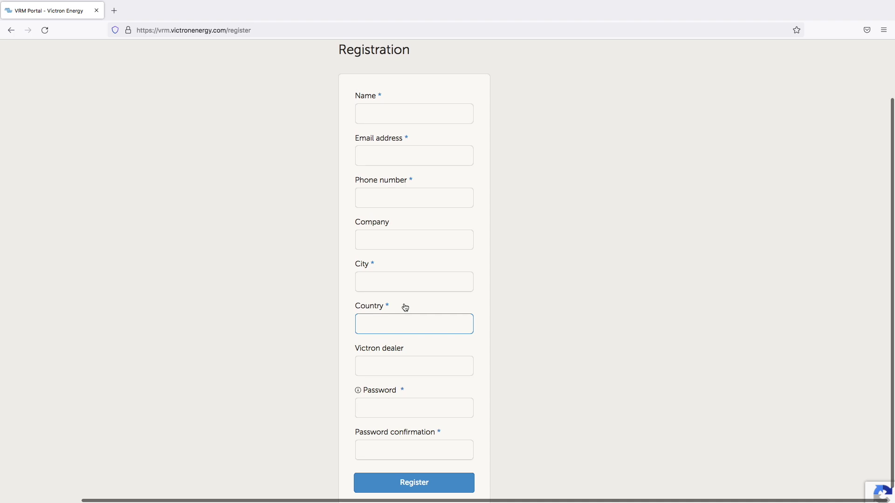
pyautogui.click(415, 112)
pyautogui.write('Ro')
pyautogui.press('Down')
pyautogui.press('Return')
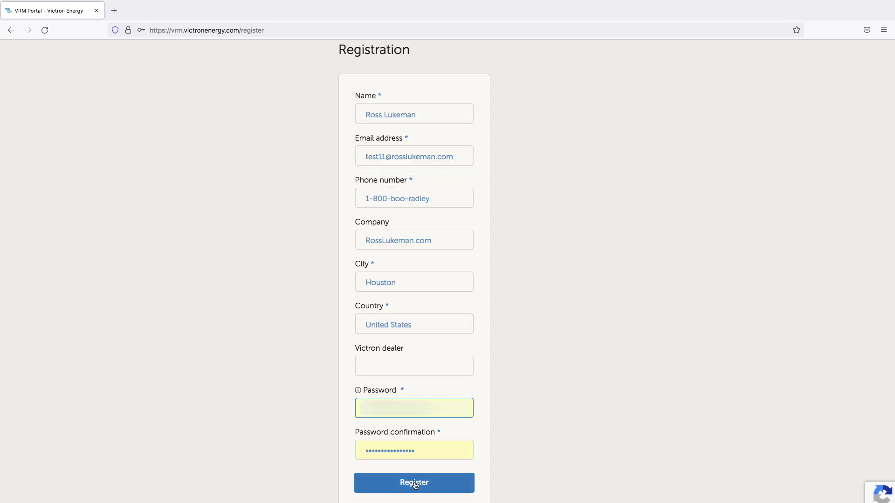
# Submit the registration and save the new login in the browser
pyautogui.click(414, 483)
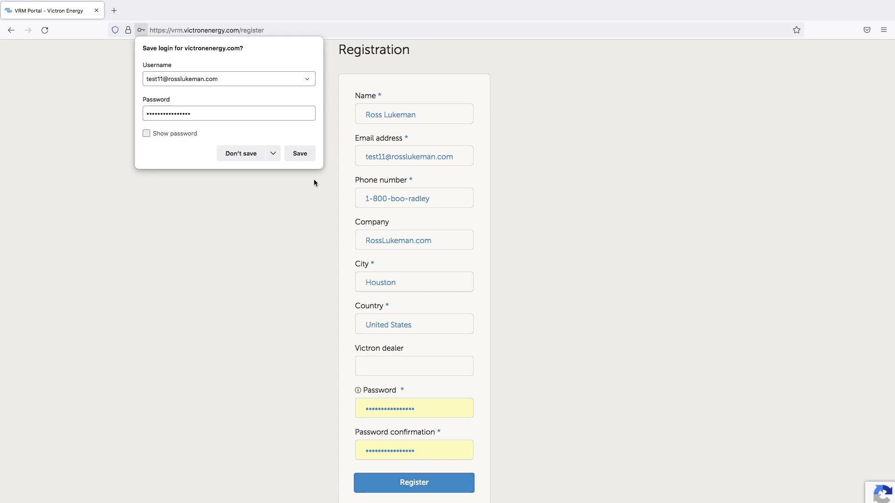
pyautogui.click(301, 152)
pyautogui.scroll(5, 383, 114)
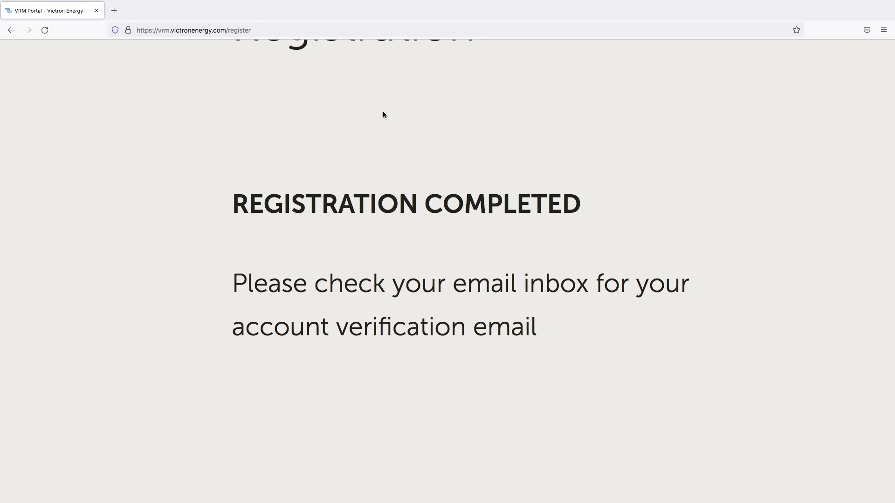
pyautogui.click(118, 10)
# In Proton Mail, open the 'Verify your Victron Energy account' email and follow its verification link
pyautogui.write('pro')
pyautogui.press('Return')
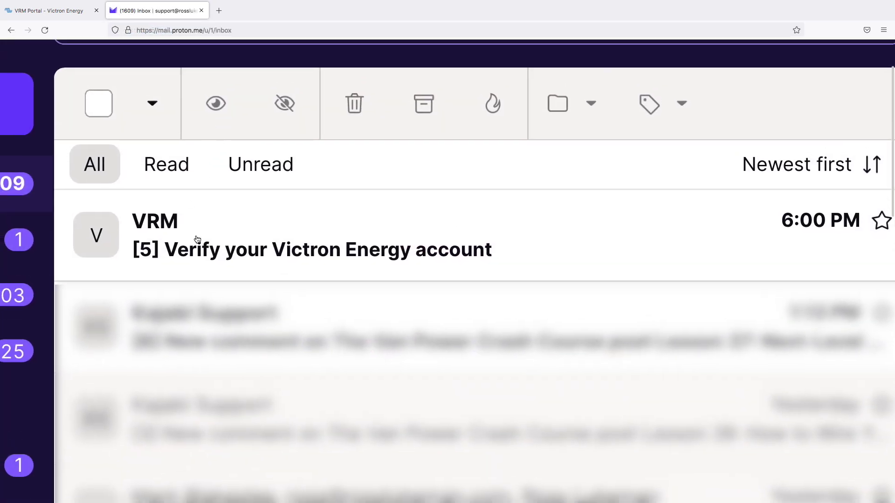
pyautogui.click(337, 254)
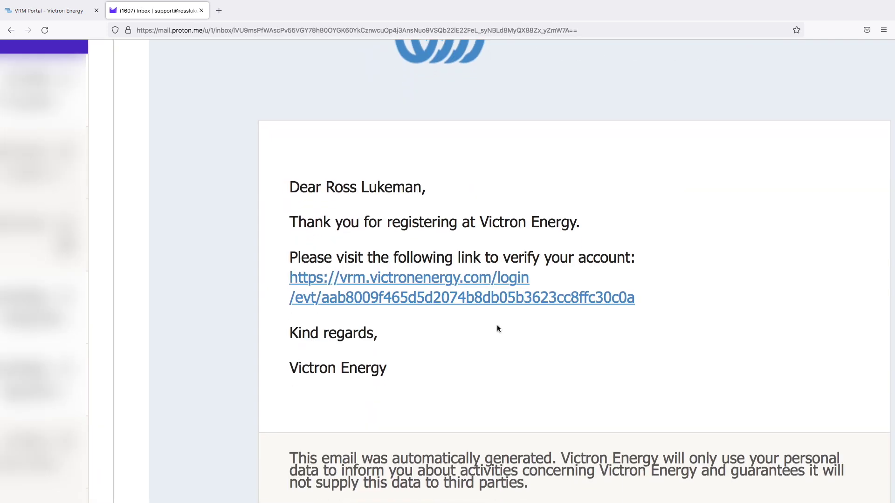
pyautogui.click(436, 299)
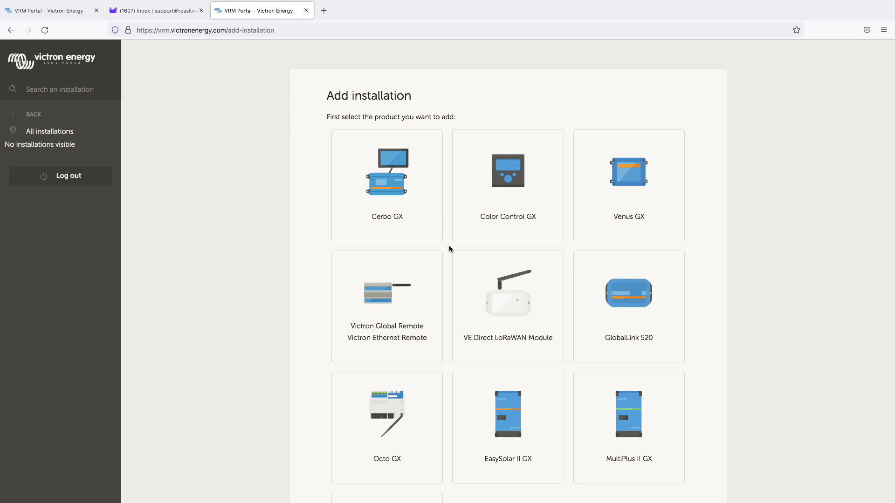
# Choose Cerbo GX on Add installation and place the cursor in the VRM Portal ID field
pyautogui.keyDown('ctrl'); pyautogui.scroll(5, 449, 249); pyautogui.keyUp('ctrl')
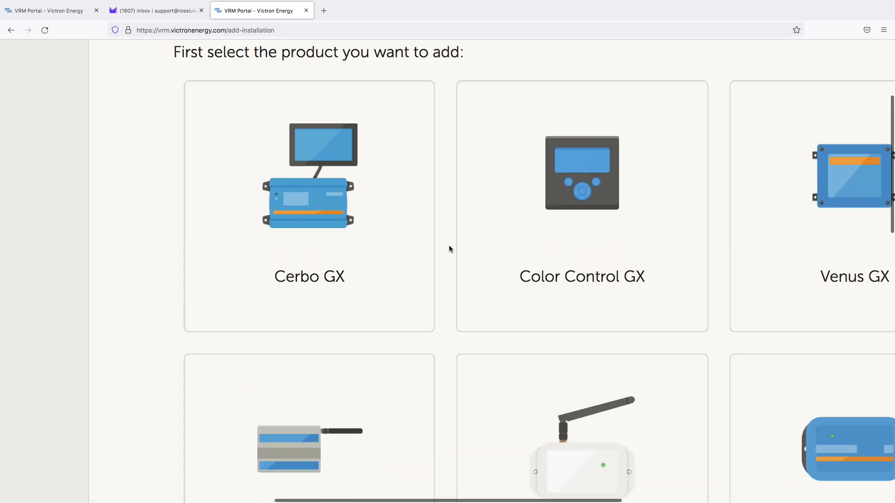
pyautogui.click(311, 203)
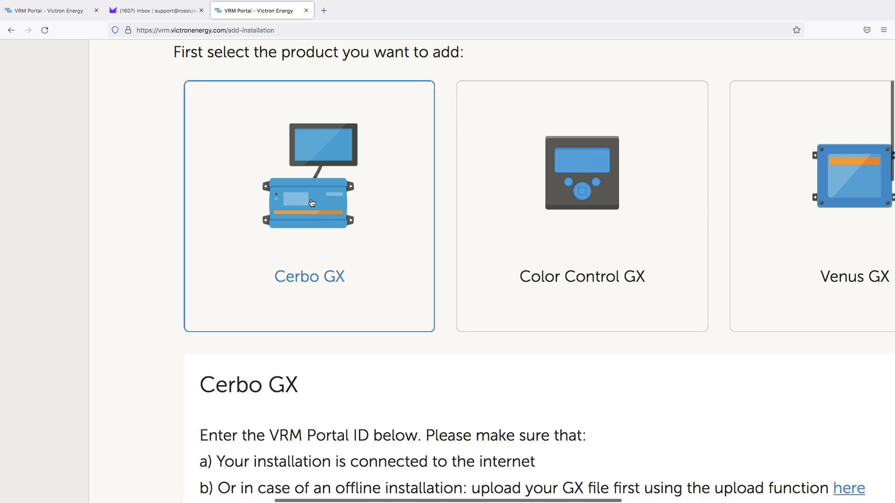
pyautogui.scroll(-8, 482, 359)
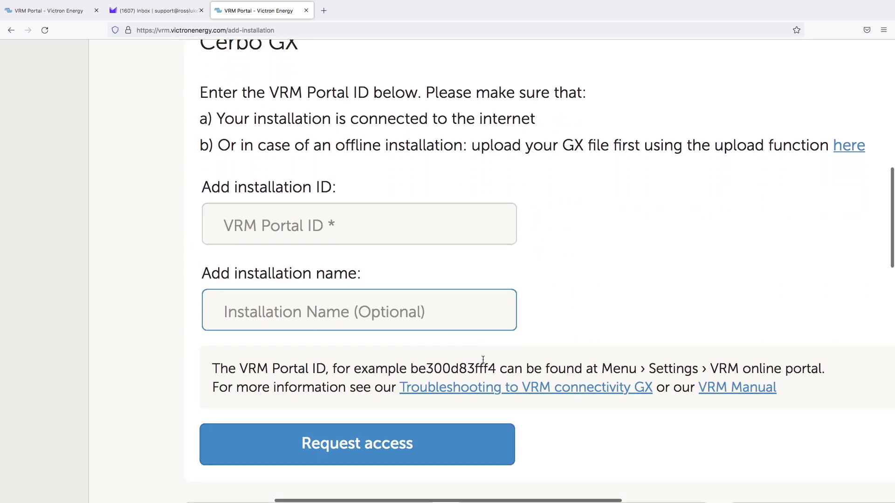
pyautogui.keyDown('ctrl'); pyautogui.scroll(2, 482, 358); pyautogui.keyUp('ctrl')
pyautogui.scroll(3, 483, 359)
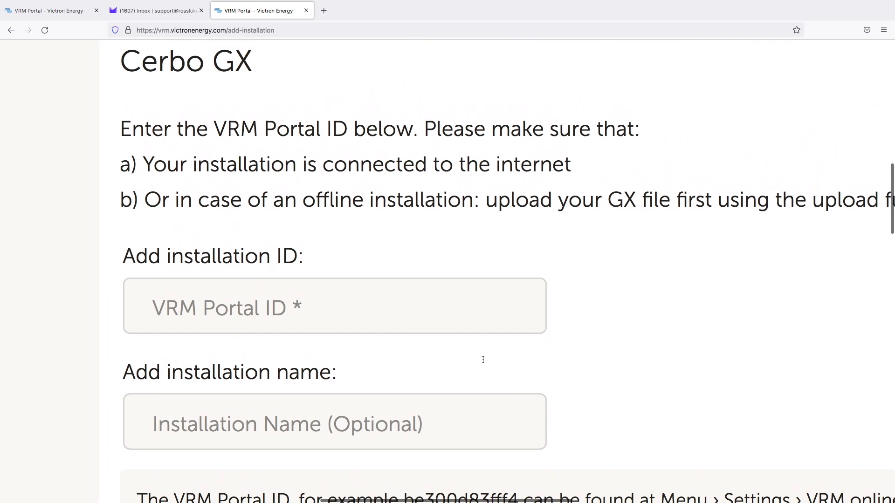
pyautogui.click(201, 333)
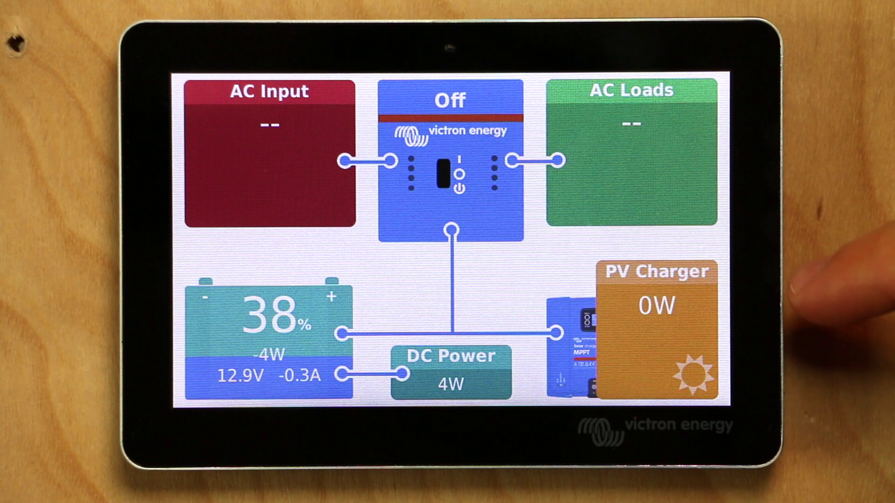
# Navigate to Menu > Settings > VRM online portal on the GX Touch display
pyautogui.click(577, 270)
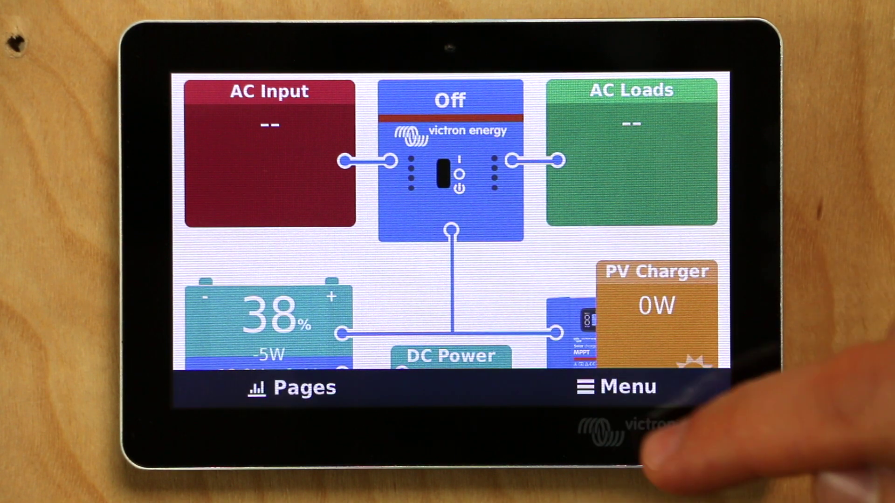
pyautogui.click(628, 387)
pyautogui.moveTo(482, 246); pyautogui.dragTo(494, 163)
pyautogui.moveTo(494, 372); pyautogui.dragTo(487, 351)
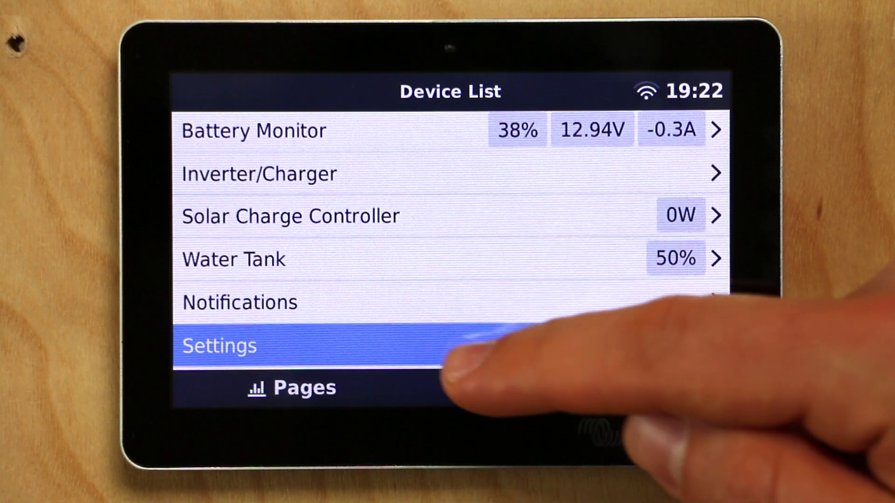
pyautogui.click(480, 356)
pyautogui.moveTo(491, 333); pyautogui.dragTo(521, 167)
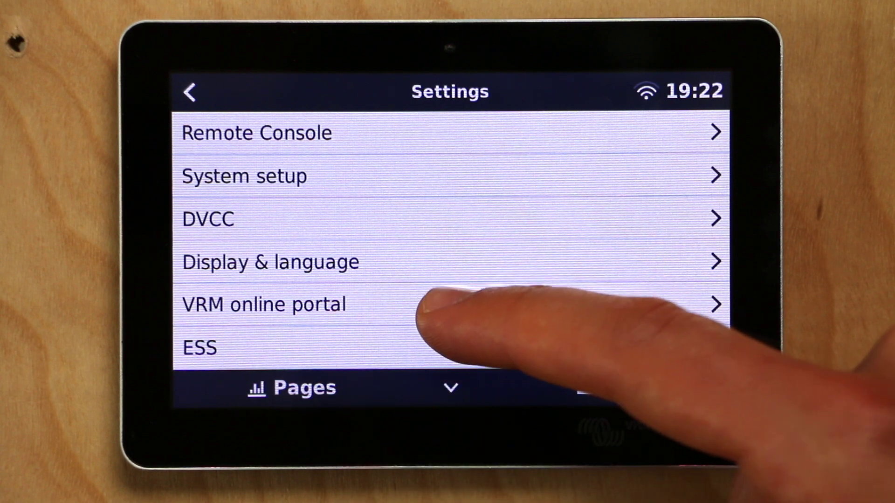
pyautogui.click(430, 308)
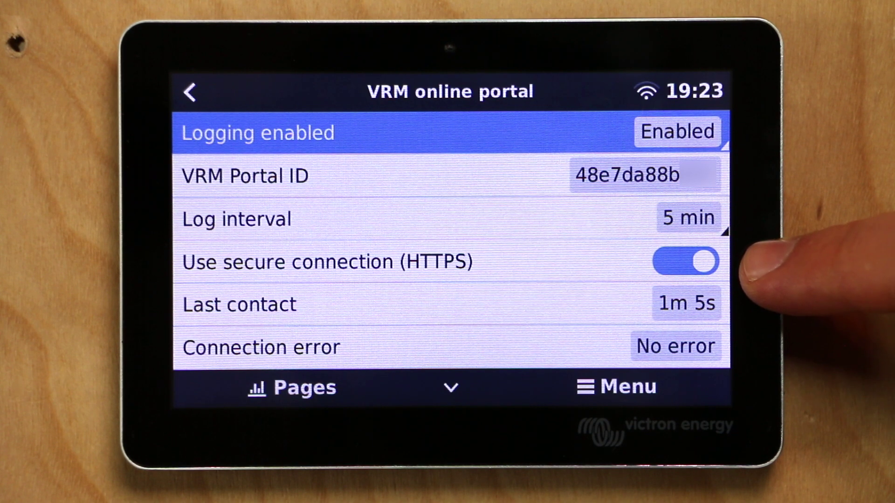
# Scroll through the VRM online portal options to read the Portal ID, then return to Settings
pyautogui.moveTo(601, 303); pyautogui.dragTo(601, 201)
pyautogui.moveTo(556, 247); pyautogui.dragTo(565, 124)
pyautogui.moveTo(579, 269); pyautogui.dragTo(599, 369)
pyautogui.moveTo(539, 176); pyautogui.dragTo(527, 219)
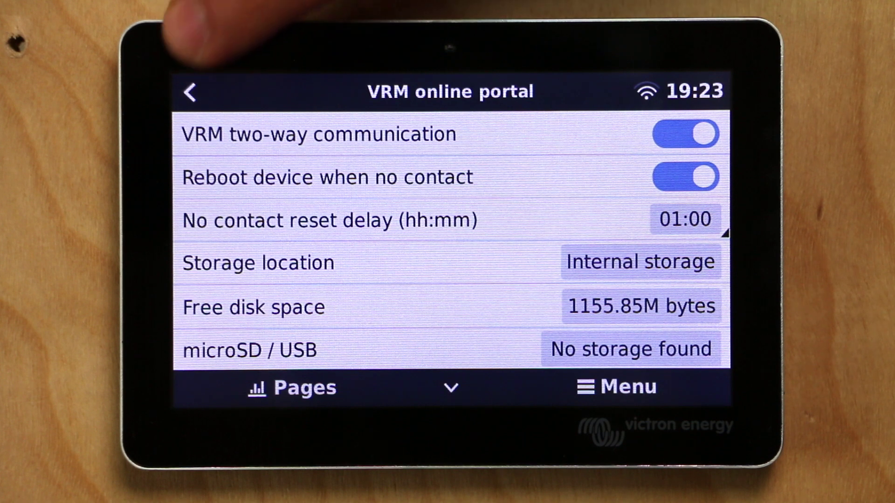
pyautogui.click(186, 94)
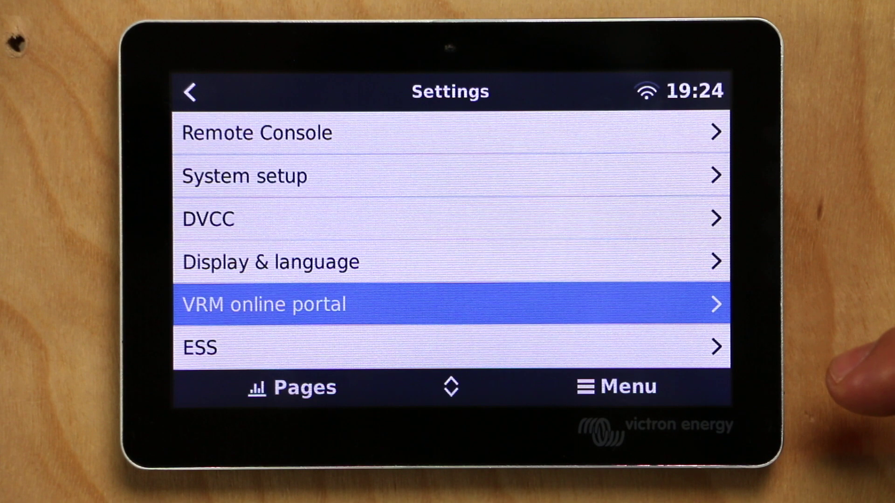
# Open Wi-Fi networks, review the list showing one connected network, and return to Wi-Fi settings
pyautogui.moveTo(639, 279); pyautogui.dragTo(579, 154)
pyautogui.moveTo(588, 261); pyautogui.dragTo(575, 151)
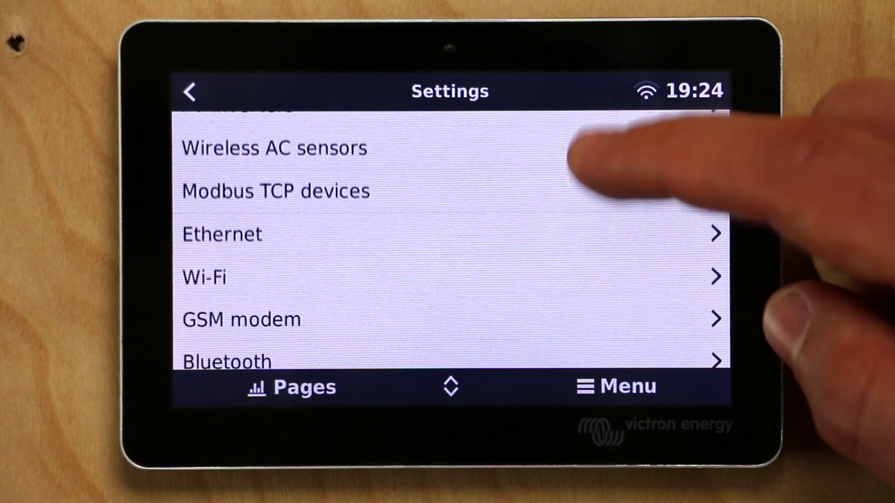
pyautogui.click(478, 259)
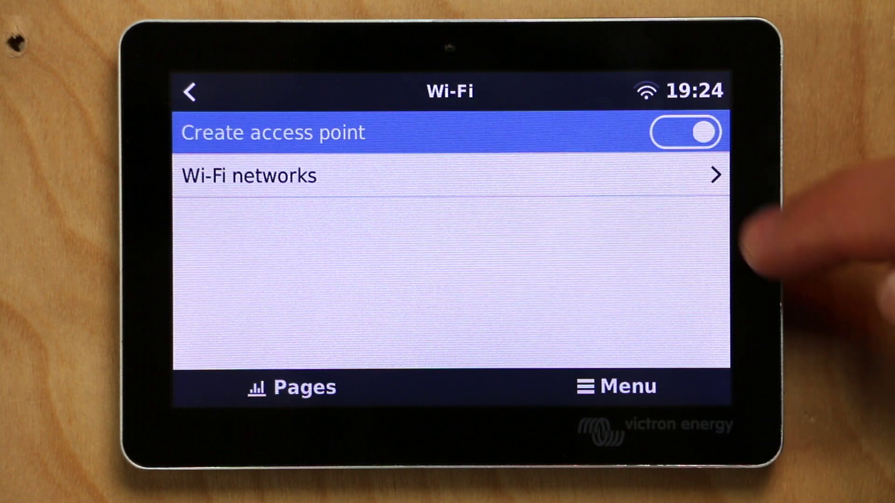
pyautogui.click(641, 177)
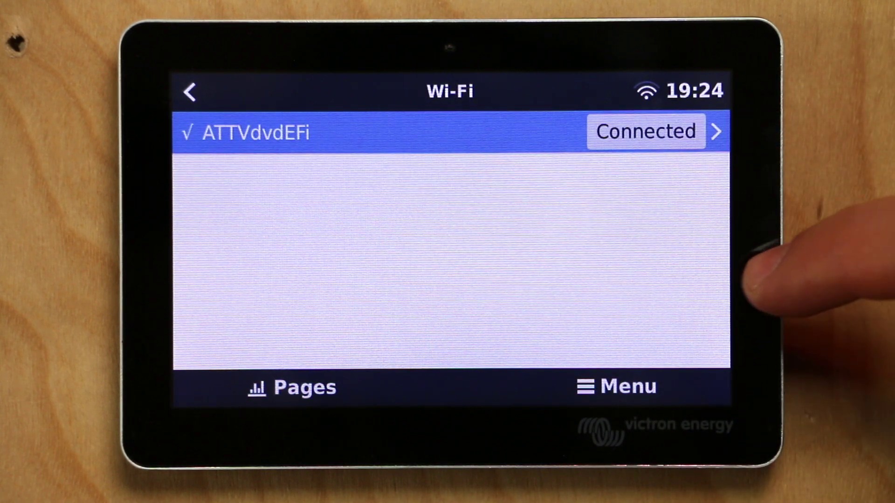
pyautogui.moveTo(530, 239); pyautogui.dragTo(457, 279)
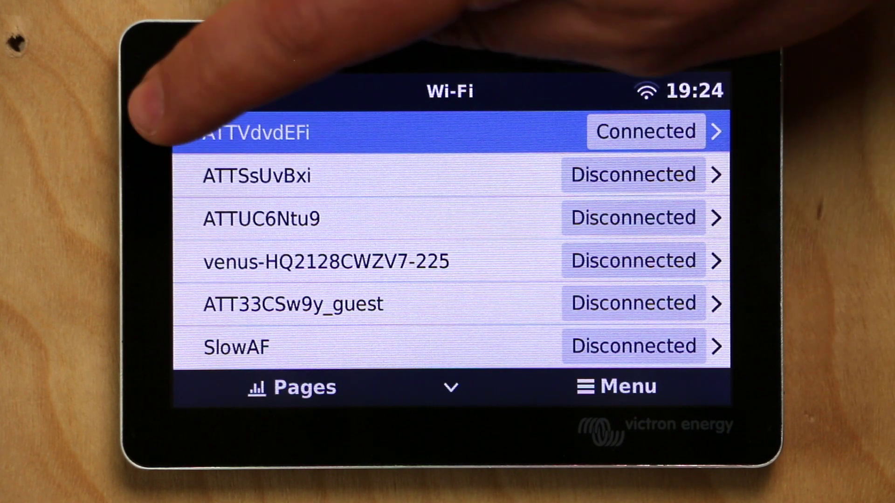
pyautogui.click(189, 92)
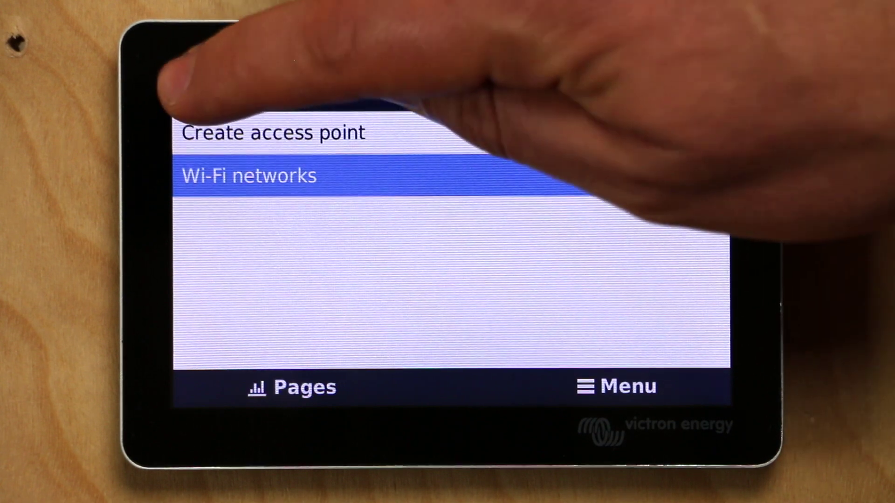
pyautogui.click(190, 92)
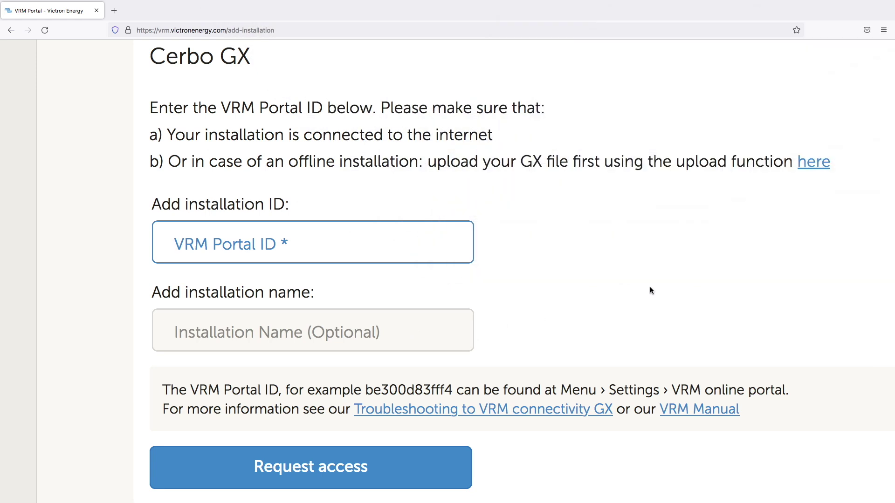
# Add the Cerbo GX by its suggested portal ID, named 'Sample Installation', and request access
pyautogui.write('48')
pyautogui.press('Down')
pyautogui.press('Return')
pyautogui.press('Tab')
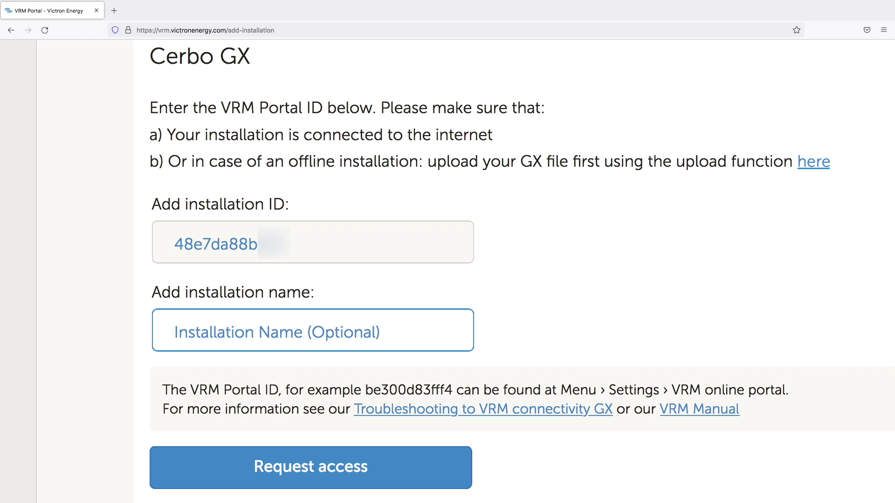
pyautogui.write('Samp')
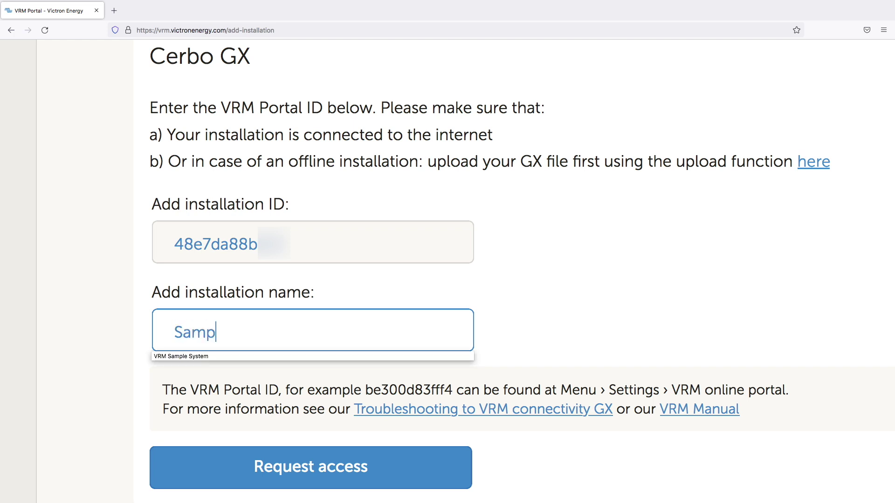
pyautogui.write('le Installation')
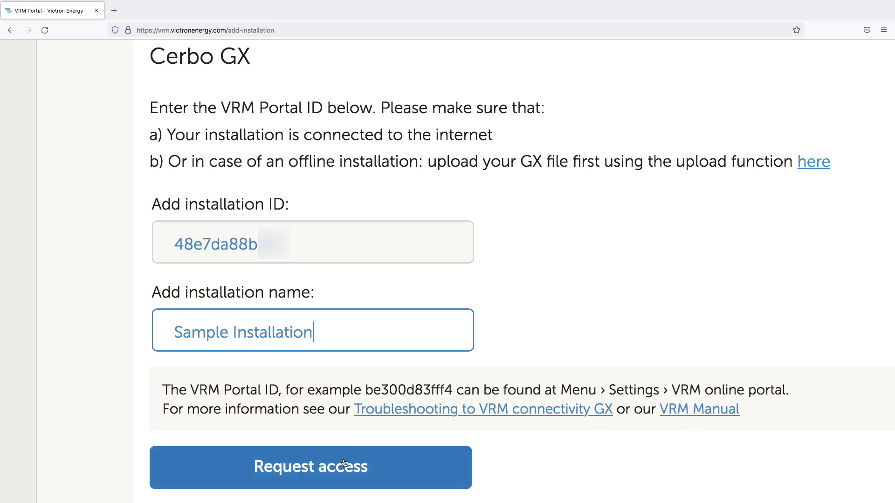
pyautogui.click(375, 455)
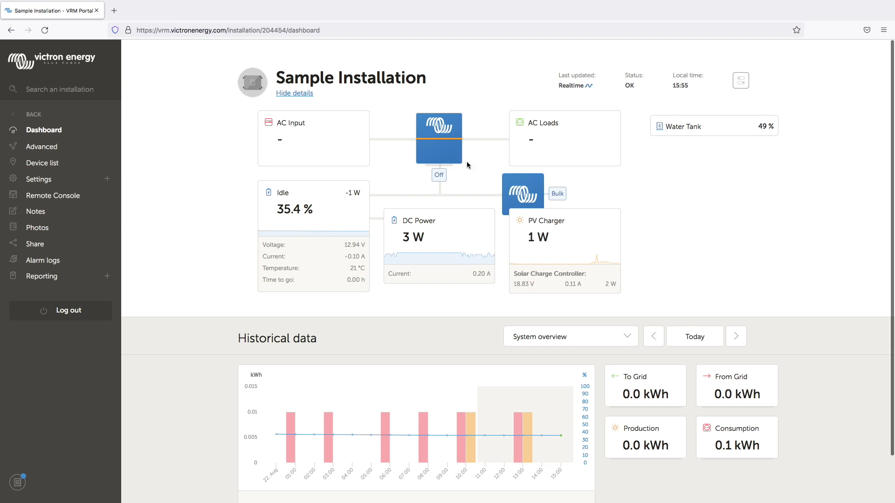
# Scroll around the Sample Installation dashboard to review its live system readings
pyautogui.scroll(5, 474, 170)
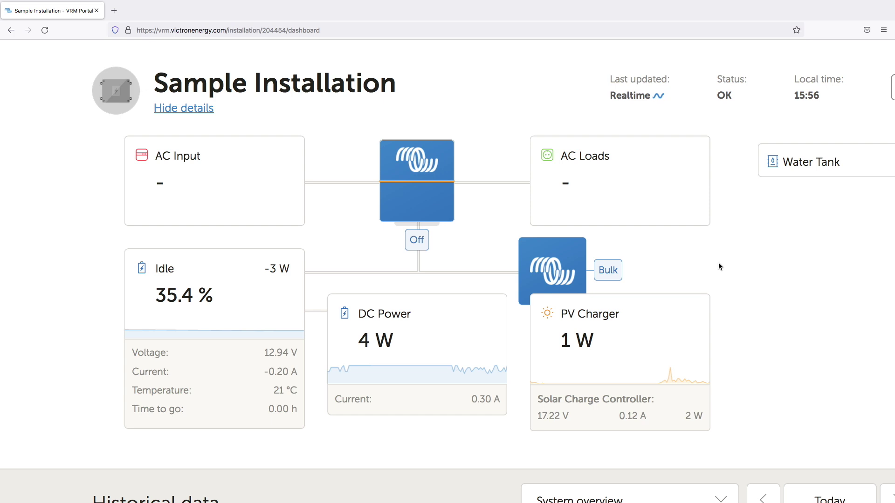
pyautogui.hscroll(2, 717, 261)
pyautogui.scroll(1, 718, 262)
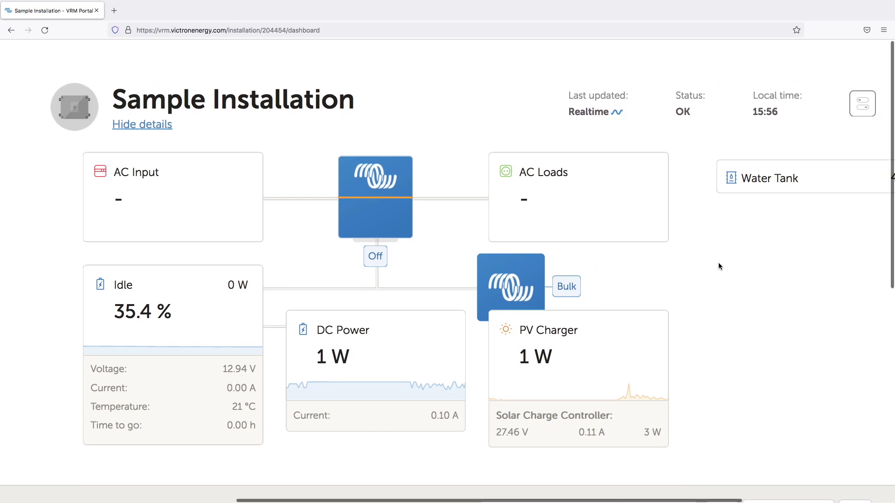
pyautogui.scroll(5, 623, 89)
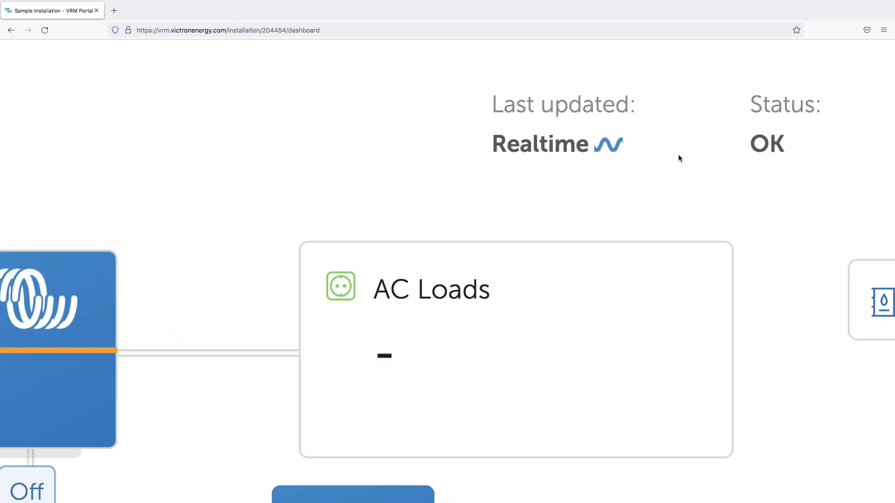
pyautogui.scroll(-2, 678, 155)
pyautogui.hscroll(2, 678, 155)
pyautogui.scroll(-4, 677, 157)
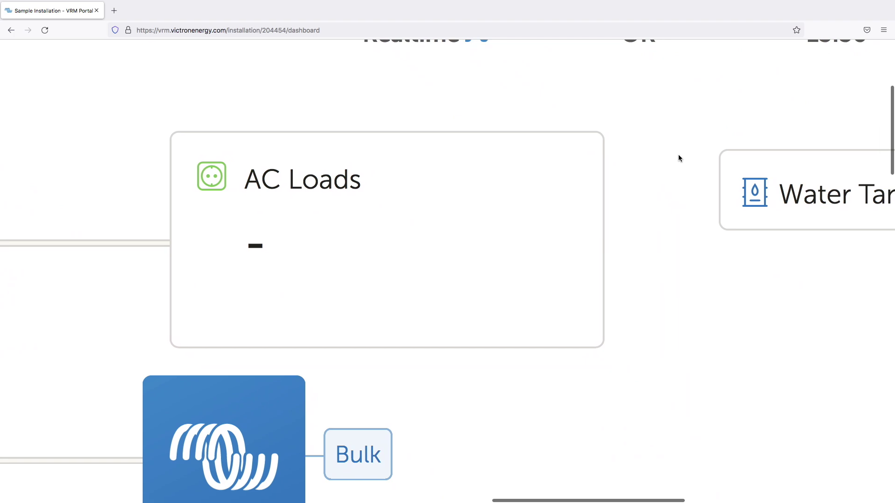
pyautogui.hscroll(5, 676, 159)
pyautogui.scroll(-5, 675, 160)
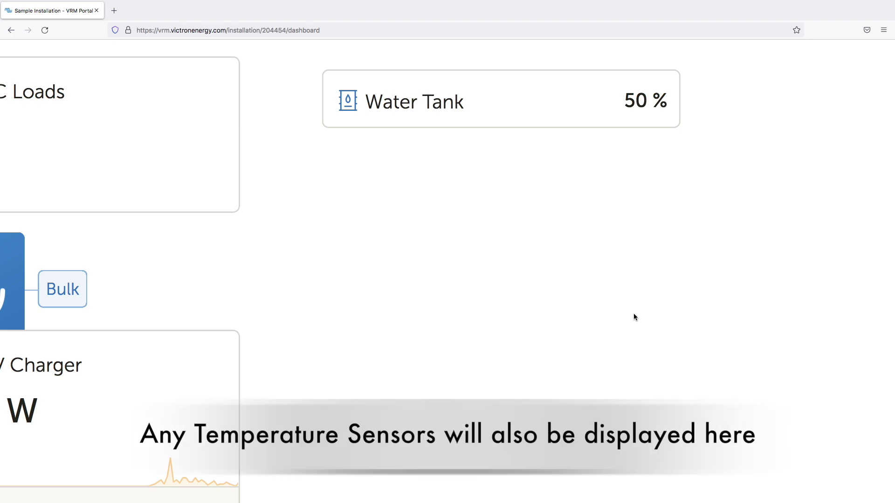
# Highlight and clear the Water Tank card title, then review today's historical data (0.1 kWh consumption)
pyautogui.moveTo(369, 99); pyautogui.dragTo(479, 99)
pyautogui.click(478, 100)
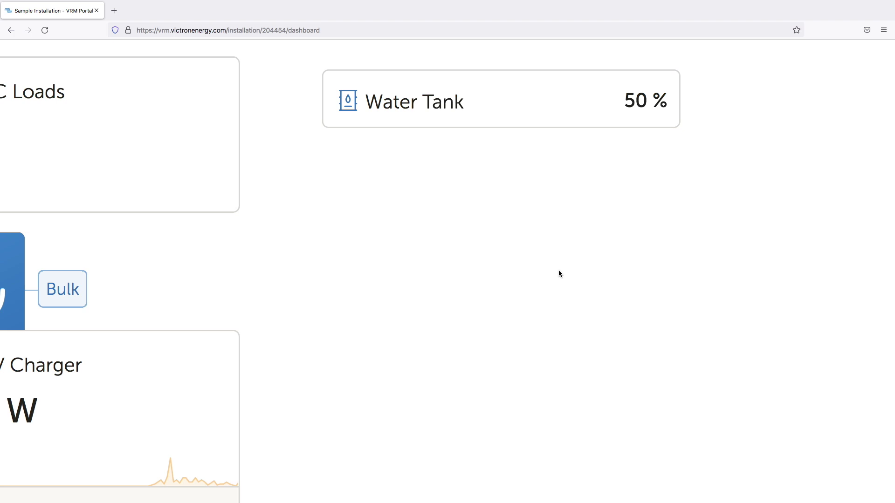
pyautogui.scroll(-5, 433, 280)
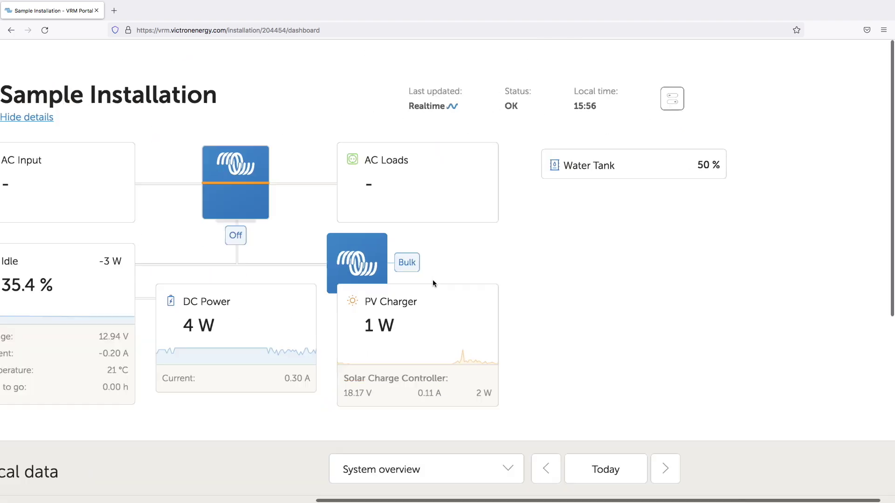
pyautogui.scroll(-3, 456, 326)
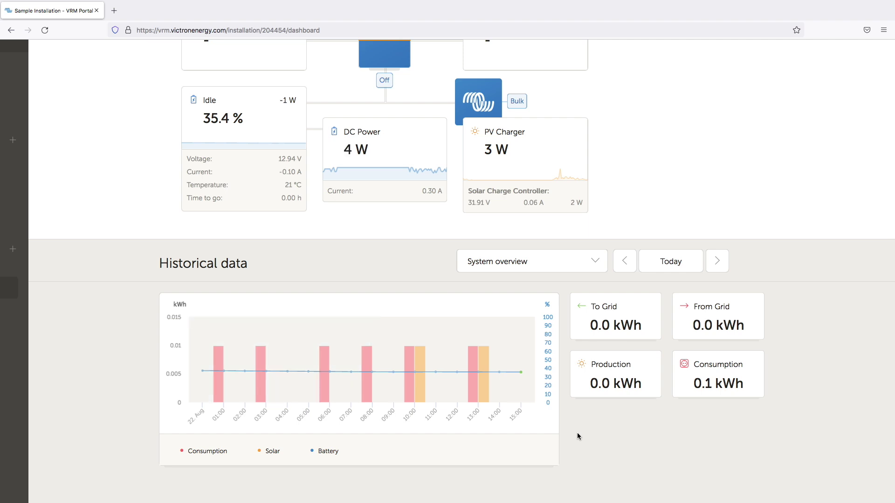
pyautogui.scroll(5, 684, 266)
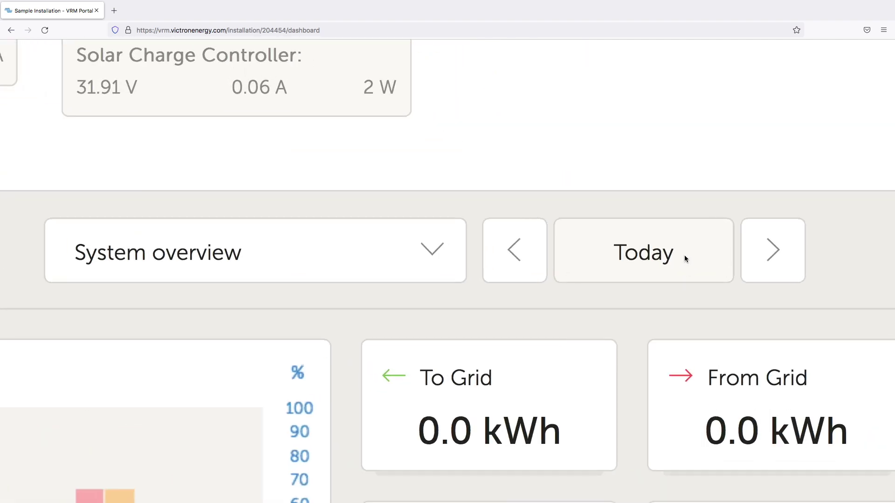
pyautogui.click(659, 255)
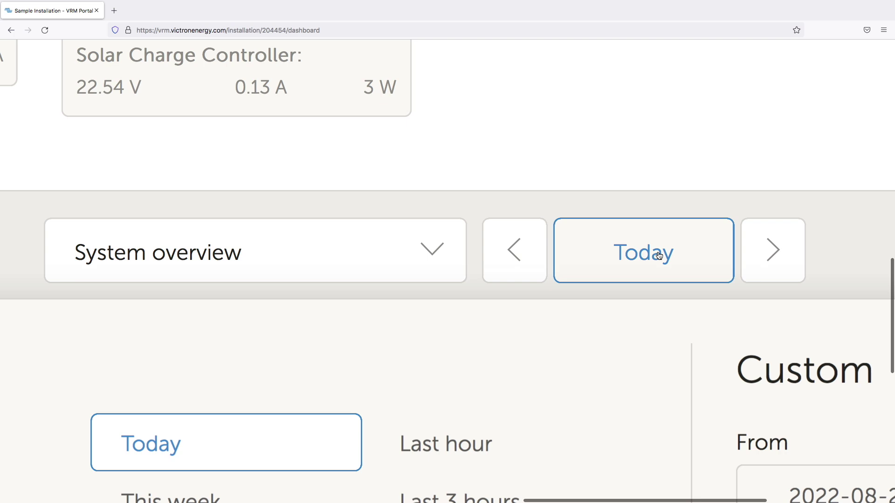
pyautogui.scroll(-5, 658, 254)
pyautogui.scroll(-3, 506, 397)
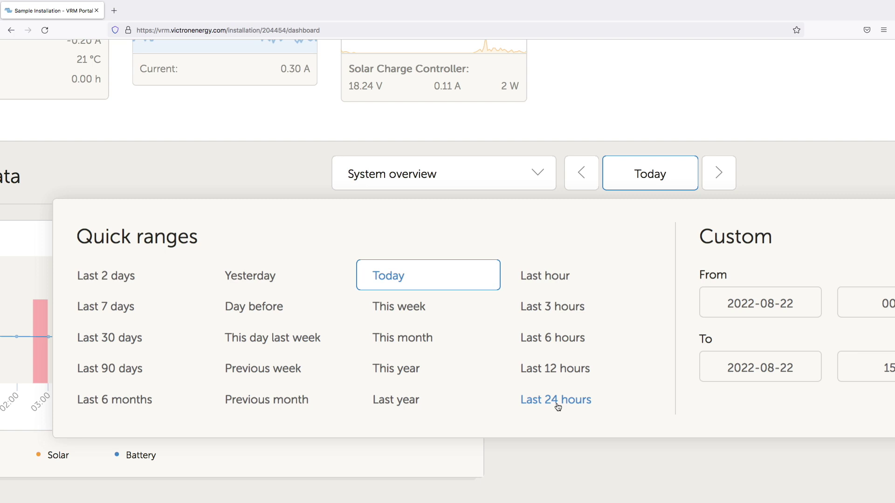
pyautogui.click(657, 175)
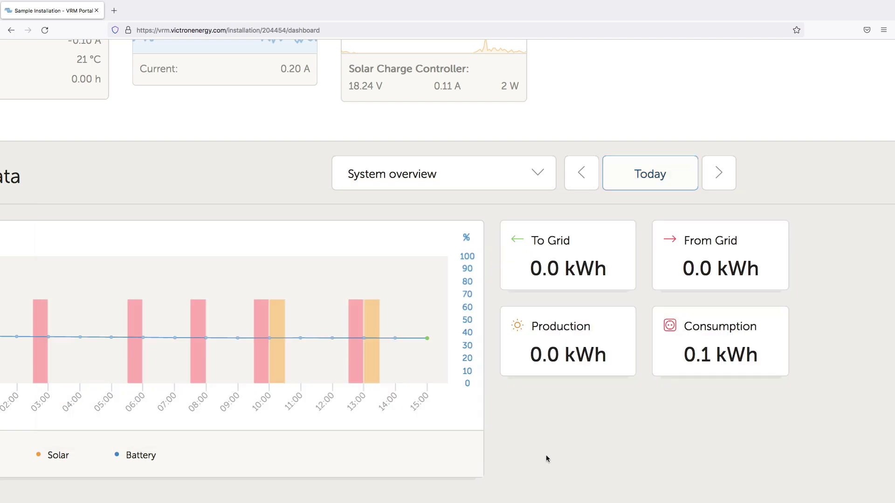
pyautogui.hscroll(-5, 556, 422)
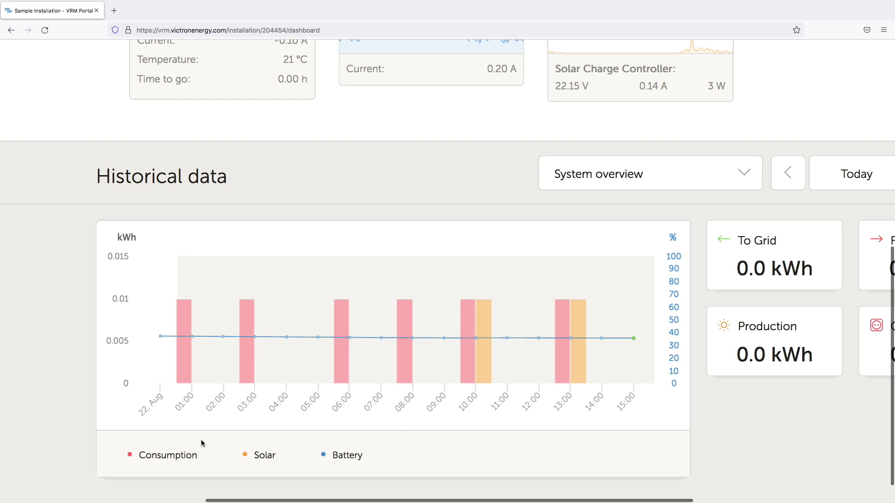
pyautogui.keyDown('ctrl'); pyautogui.scroll(5, 177, 432); pyautogui.keyUp('ctrl')
pyautogui.scroll(-3, 177, 433)
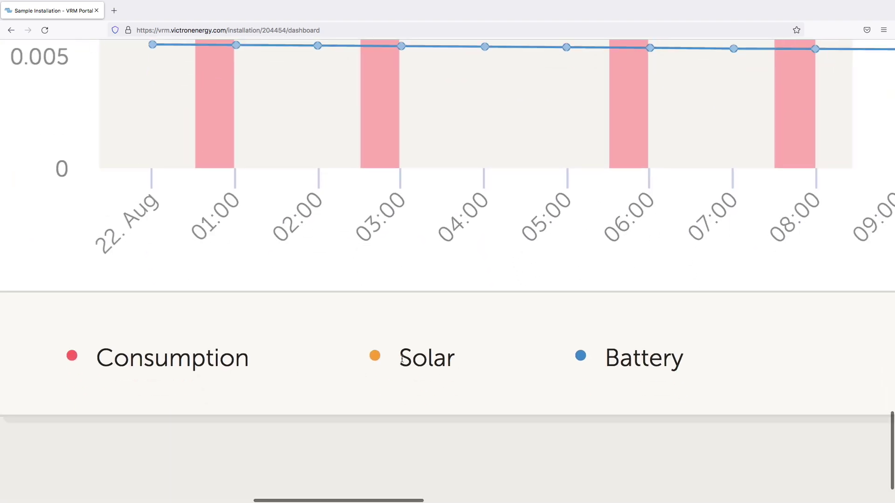
pyautogui.scroll(1, 424, 361)
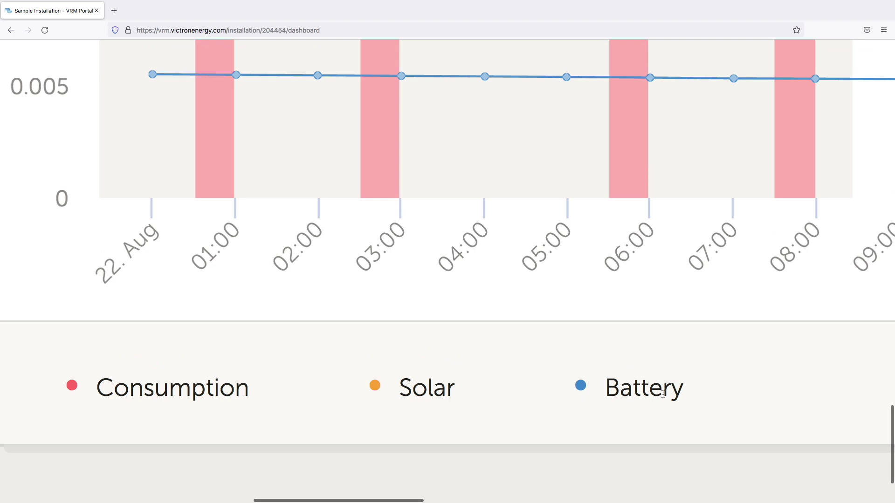
pyautogui.keyDown('ctrl'); pyautogui.scroll(-5, 714, 387); pyautogui.keyUp('ctrl')
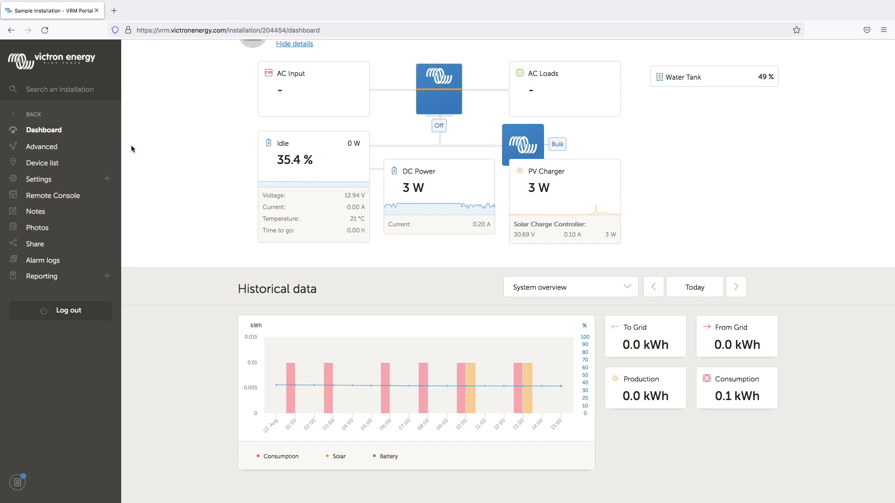
# Open the Advanced page listing Gateway 8, Battery Monitor 8, Solar Charger 5 and Water Tank 2
pyautogui.scroll(3, 130, 145)
pyautogui.scroll(5, 131, 149)
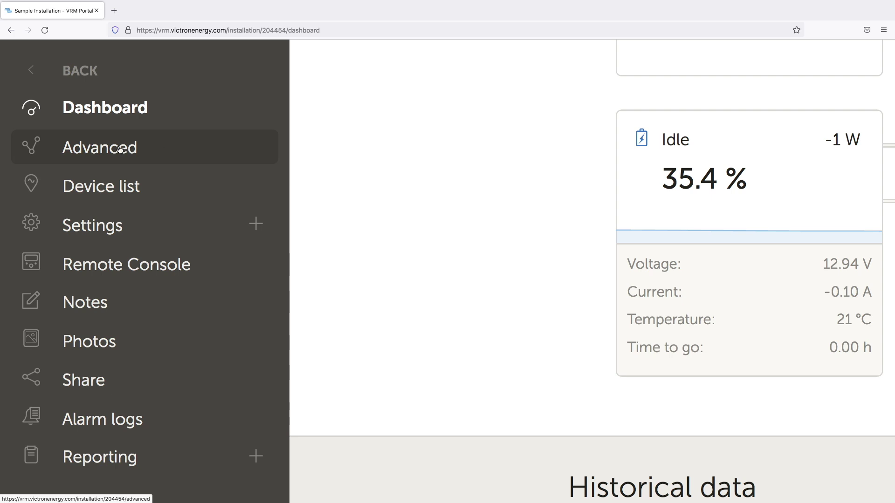
pyautogui.click(121, 149)
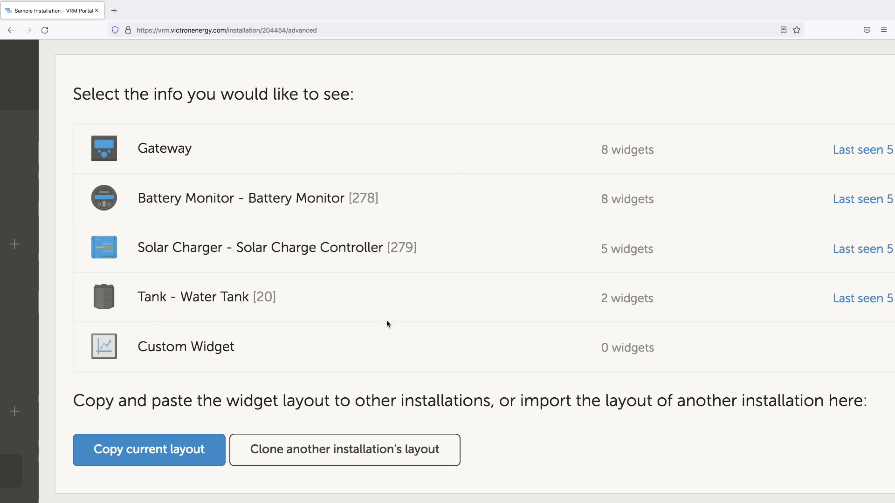
# Expand the Gateway group and add the System - Battery SOC and System - Battery Power widgets
pyautogui.click(222, 148)
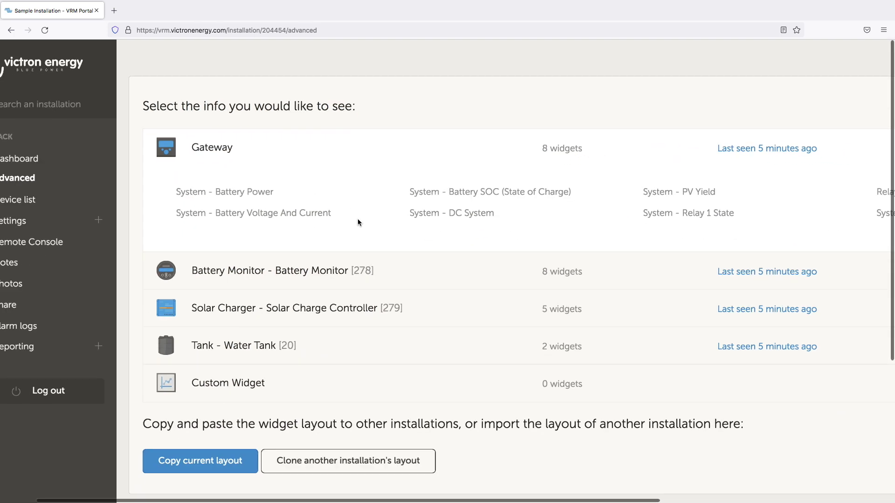
pyautogui.hscroll(5, 357, 219)
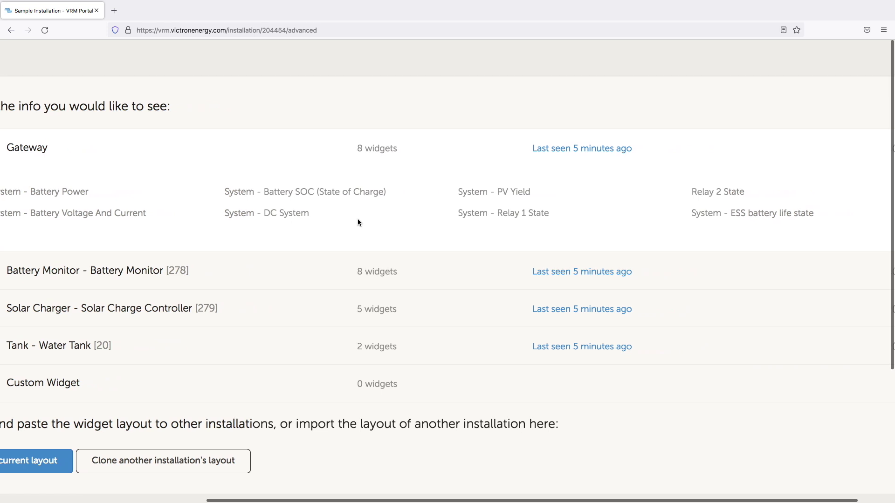
pyautogui.hscroll(-3, 358, 222)
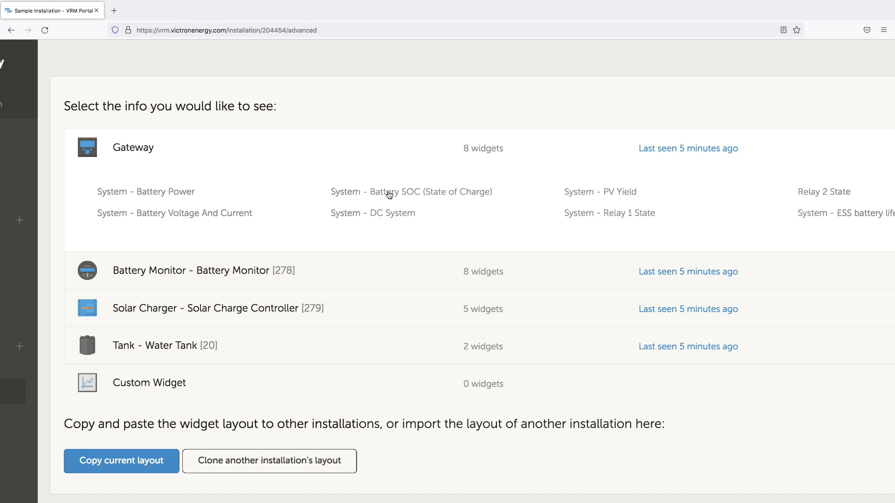
pyautogui.keyDown('ctrl'); pyautogui.scroll(1, 389, 195); pyautogui.keyUp('ctrl')
pyautogui.keyDown('ctrl'); pyautogui.scroll(5, 389, 195); pyautogui.keyUp('ctrl')
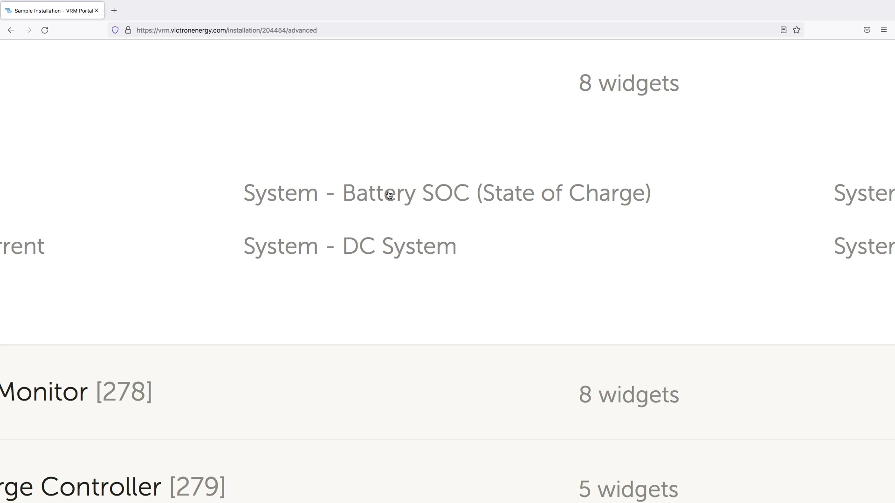
pyautogui.click(389, 195)
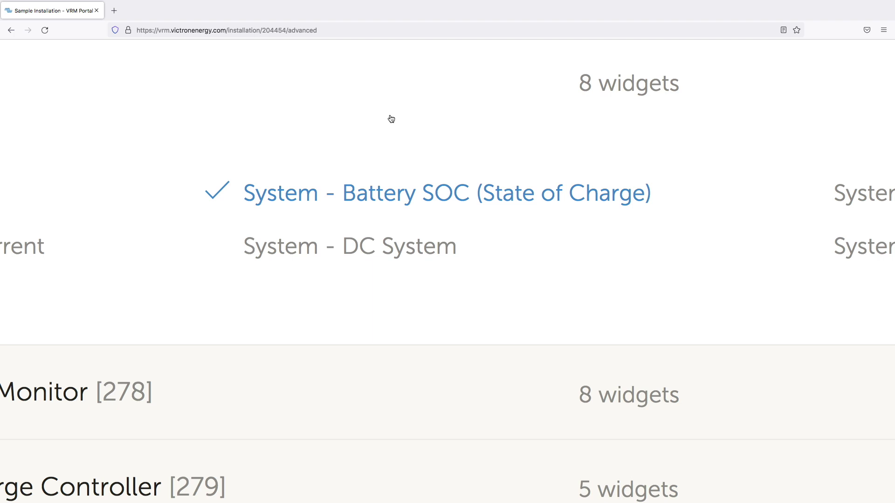
pyautogui.scroll(-5, 391, 119)
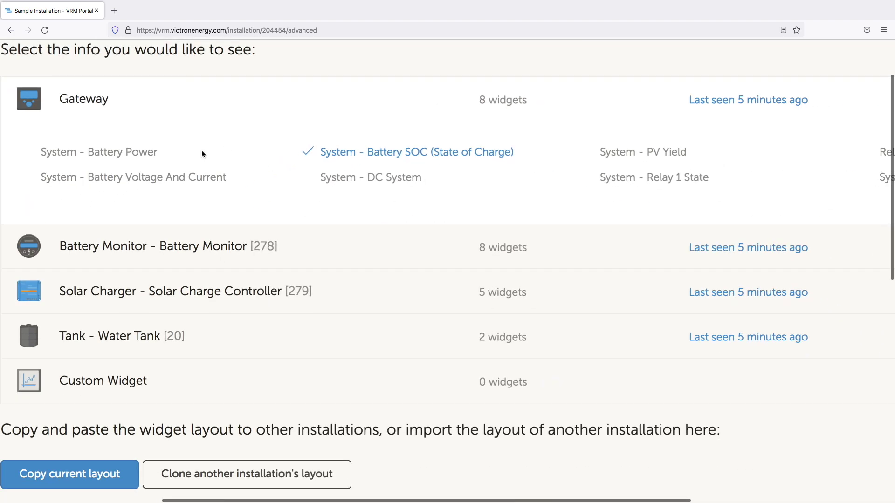
pyautogui.click(110, 153)
# Expand the Solar Charger widget list to look it over, then collapse it again
pyautogui.click(176, 293)
pyautogui.scroll(-3, 175, 294)
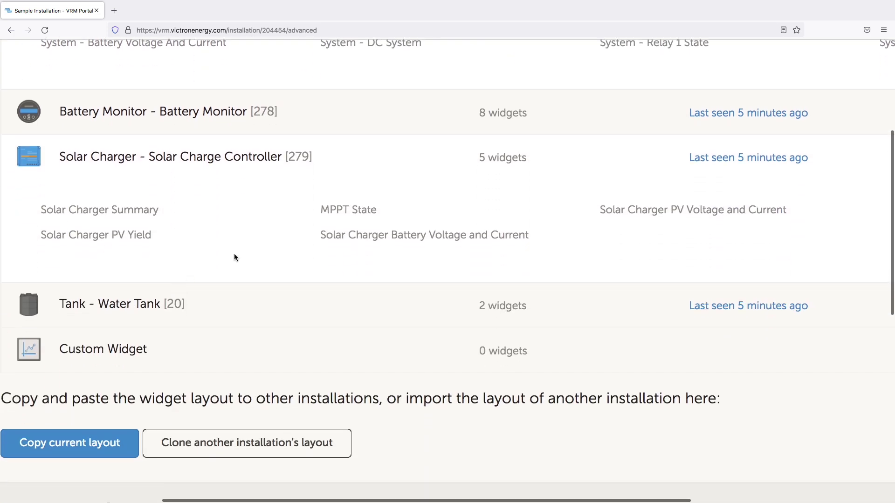
pyautogui.hscroll(2, 378, 274)
pyautogui.hscroll(-4, 379, 274)
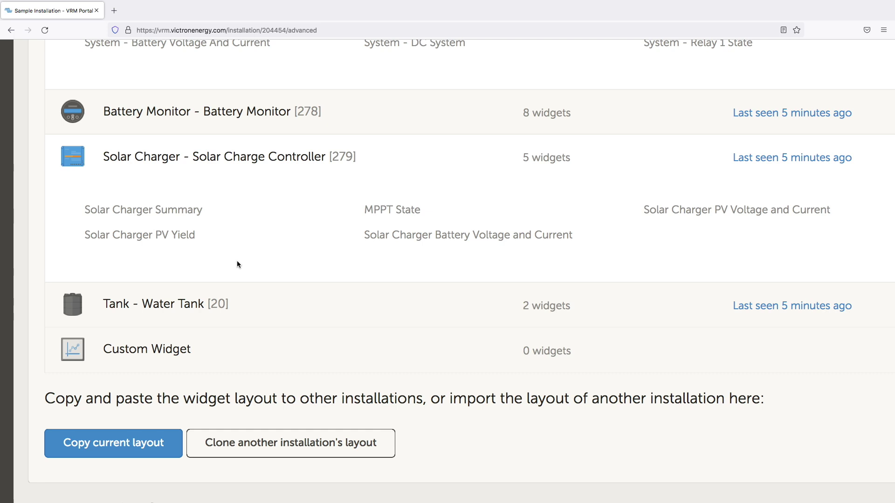
pyautogui.click(237, 159)
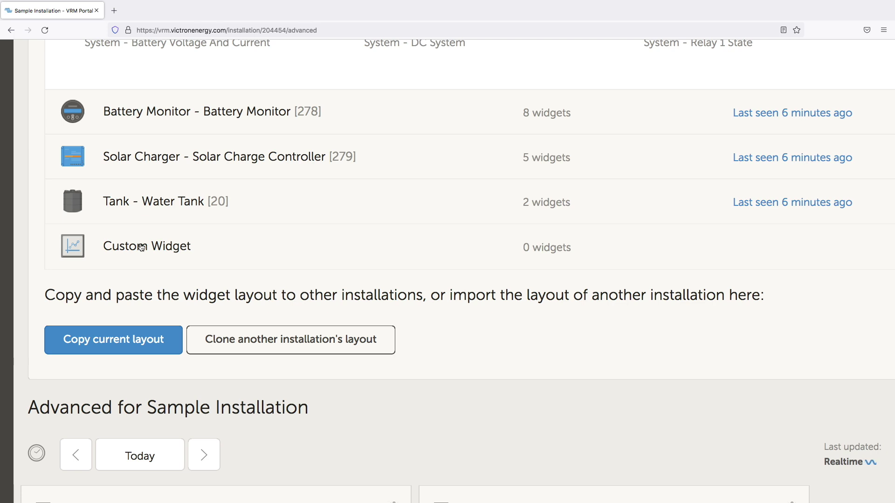
# Create a new custom widget named 'Solar Panel Voltage'
pyautogui.click(141, 247)
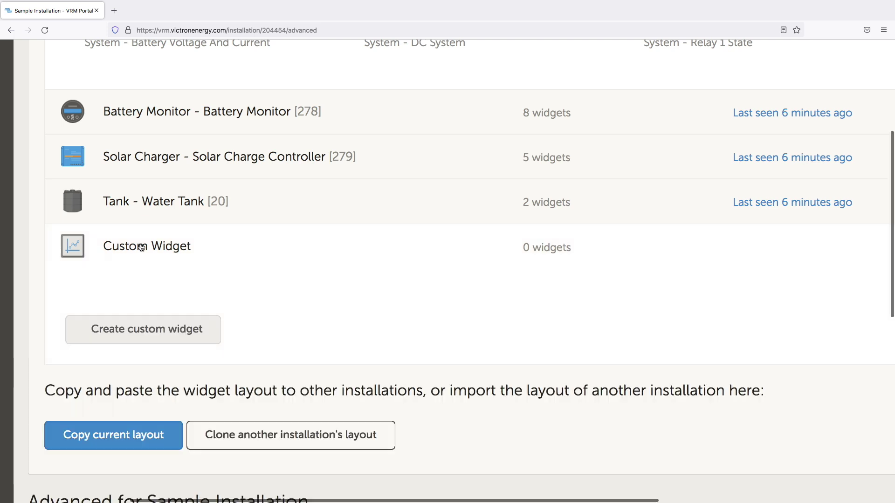
pyautogui.click(142, 328)
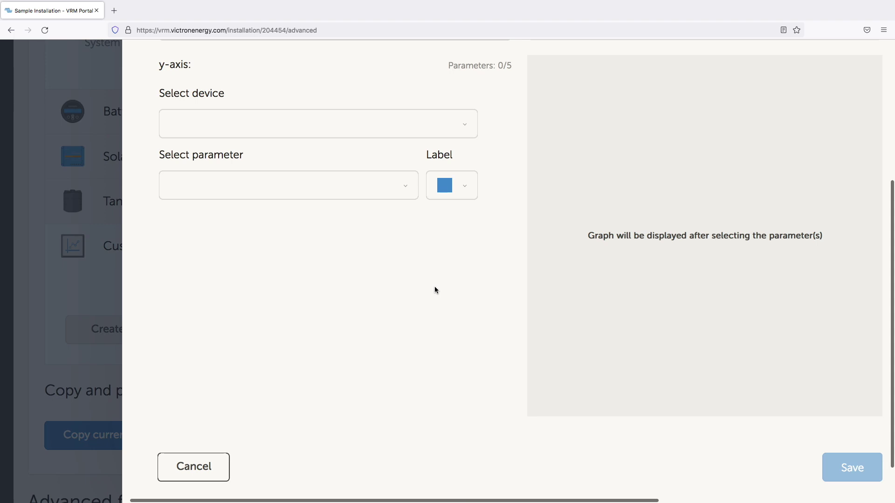
pyautogui.scroll(5, 328, 140)
pyautogui.click(290, 224)
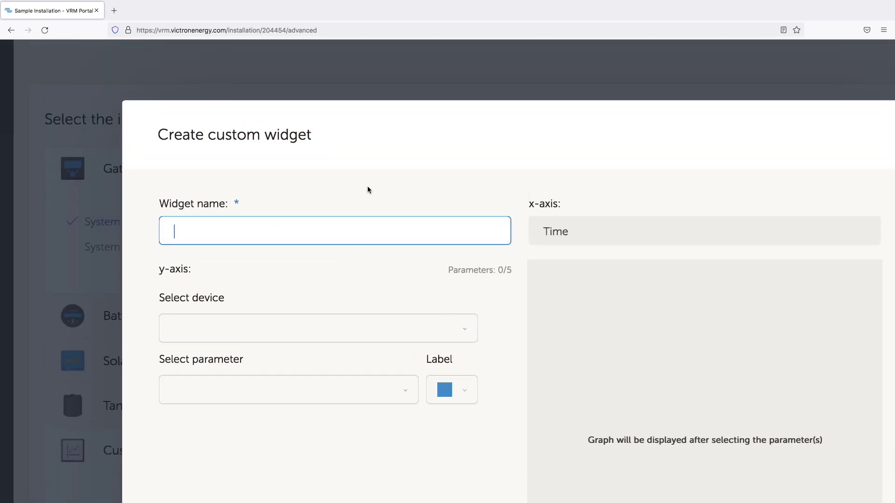
pyautogui.write('Solar Panel Voltage')
pyautogui.click(362, 262)
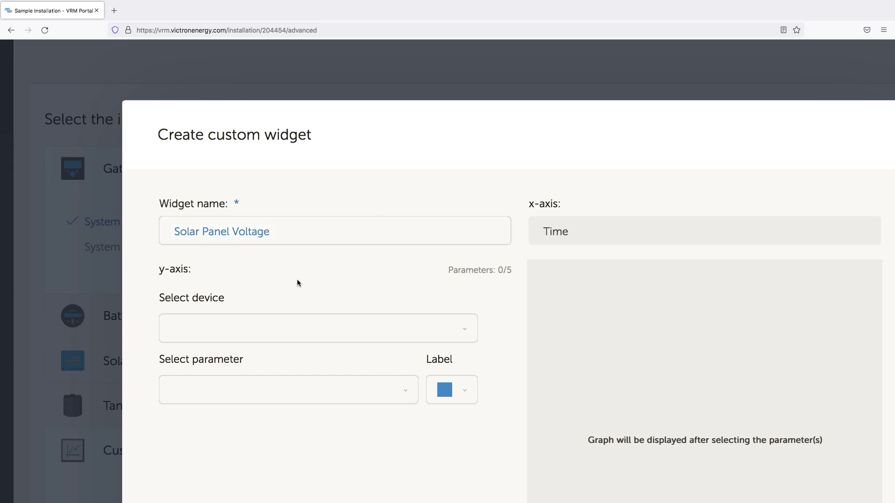
# Chart the Solar Charge Controller [279]'s PV voltage as the widget's first parameter
pyautogui.scroll(5, 297, 283)
pyautogui.click(309, 302)
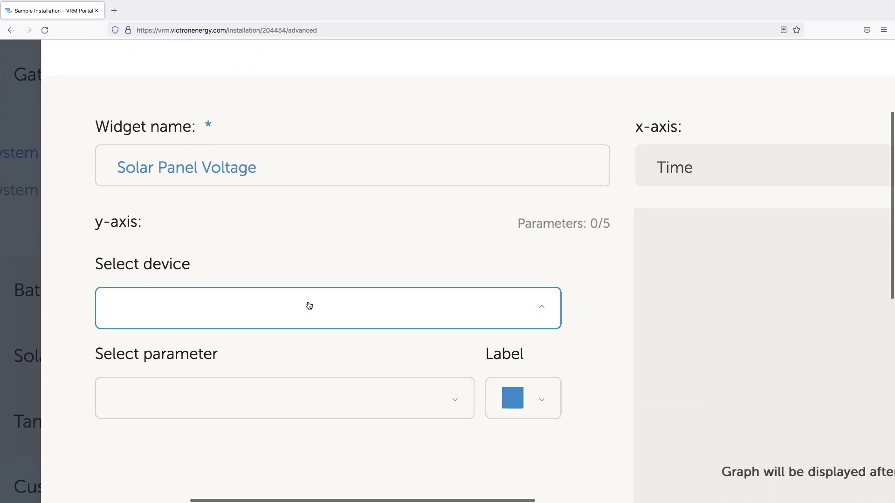
pyautogui.scroll(-5, 309, 305)
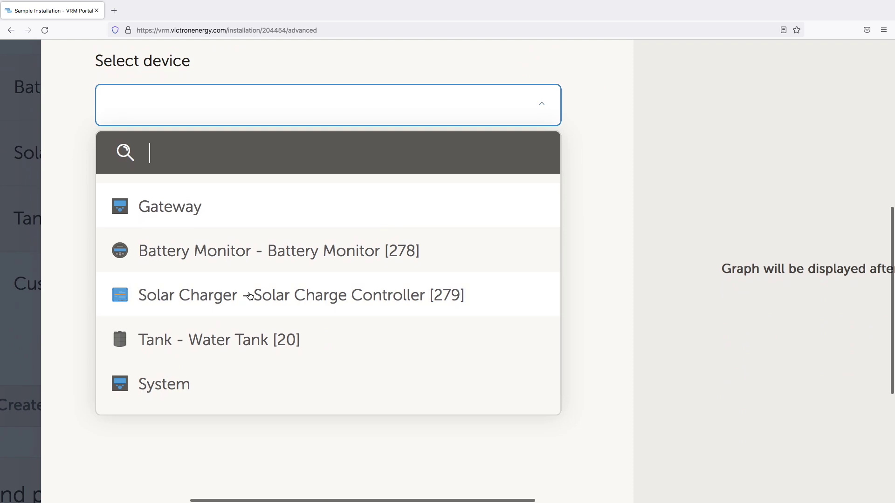
pyautogui.click(250, 297)
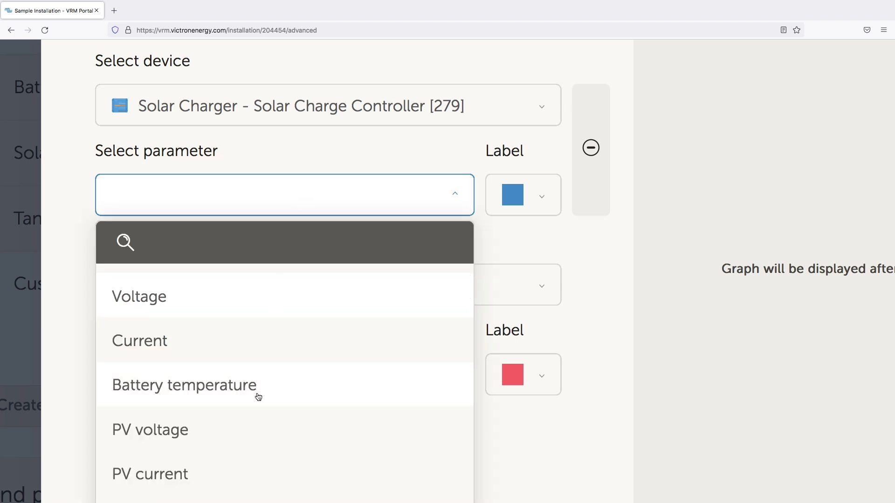
pyautogui.click(202, 437)
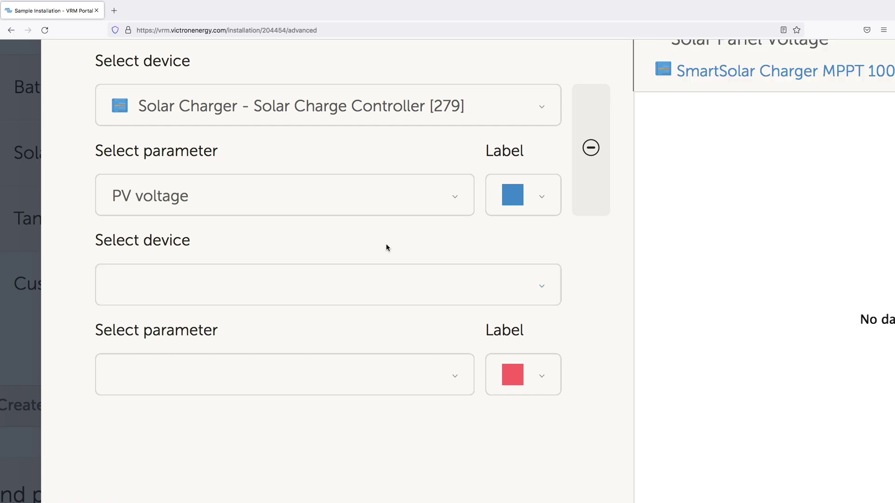
# Add a second line from Solar Charger [279], initially plotting Battery temperature
pyautogui.hotkey('ctrl', '0')
pyautogui.hotkey('ctrl', '0')
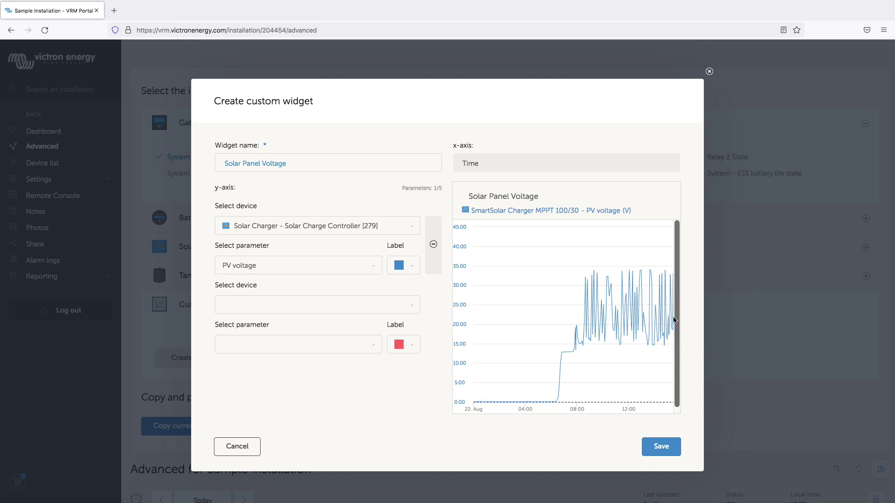
pyautogui.scroll(5, 329, 283)
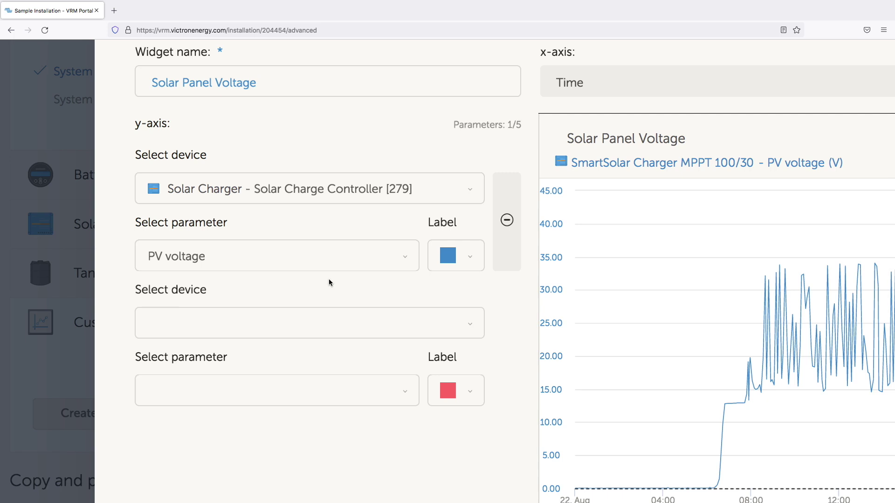
pyautogui.hscroll(3, 329, 283)
pyautogui.click(219, 325)
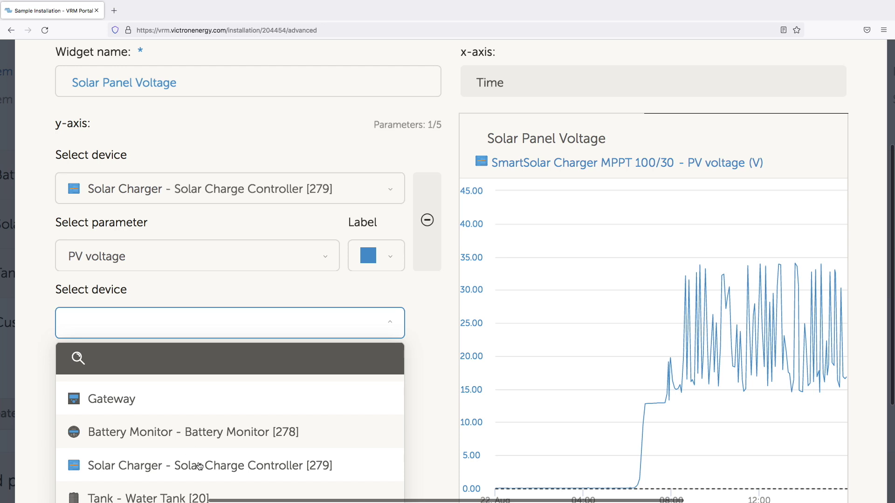
pyautogui.click(199, 466)
pyautogui.click(198, 376)
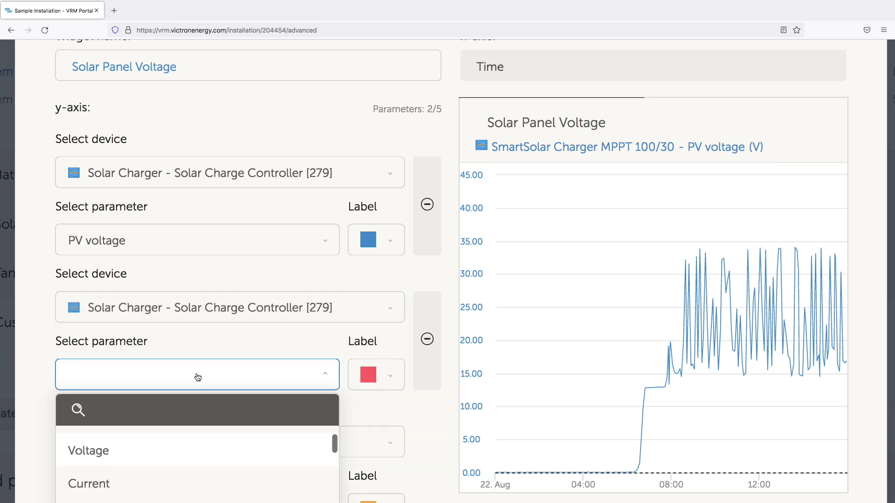
pyautogui.scroll(-5, 197, 377)
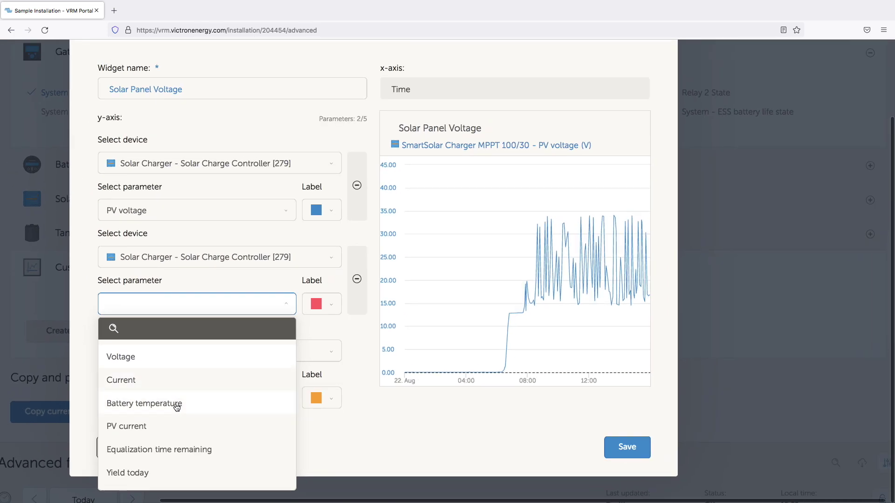
pyautogui.click(177, 406)
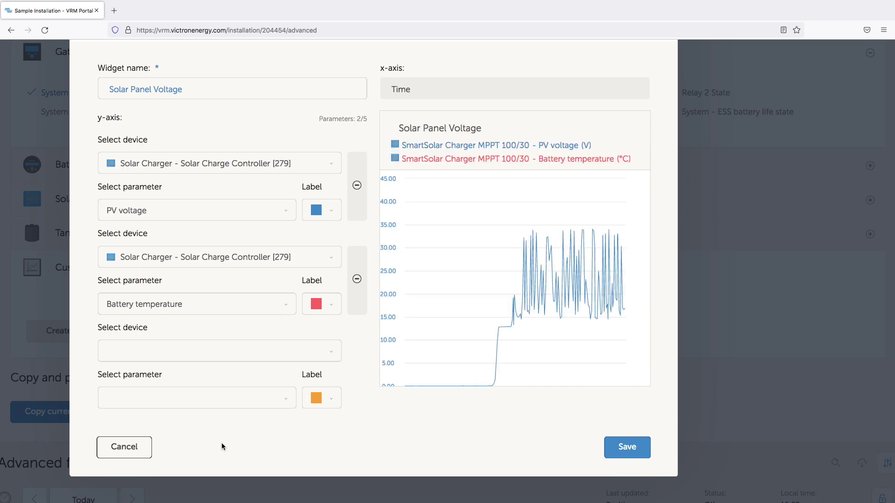
# Switch the second line to Current and save the widget
pyautogui.click(228, 312)
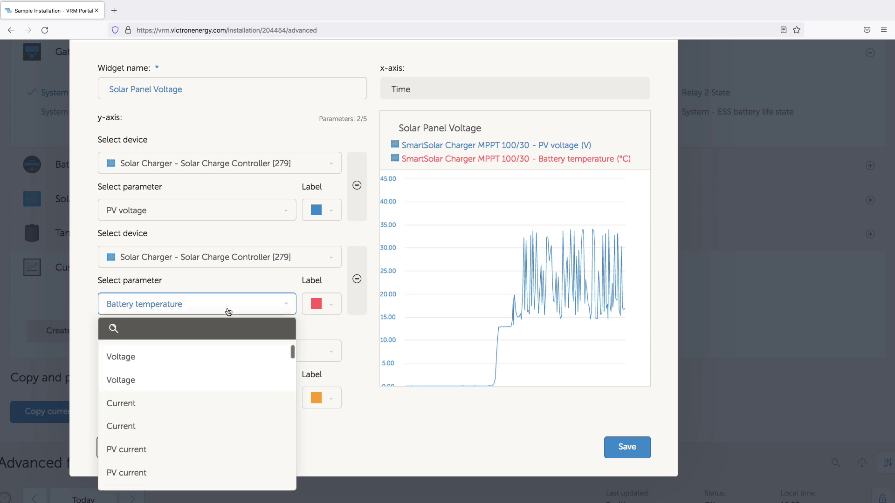
pyautogui.scroll(-2, 206, 431)
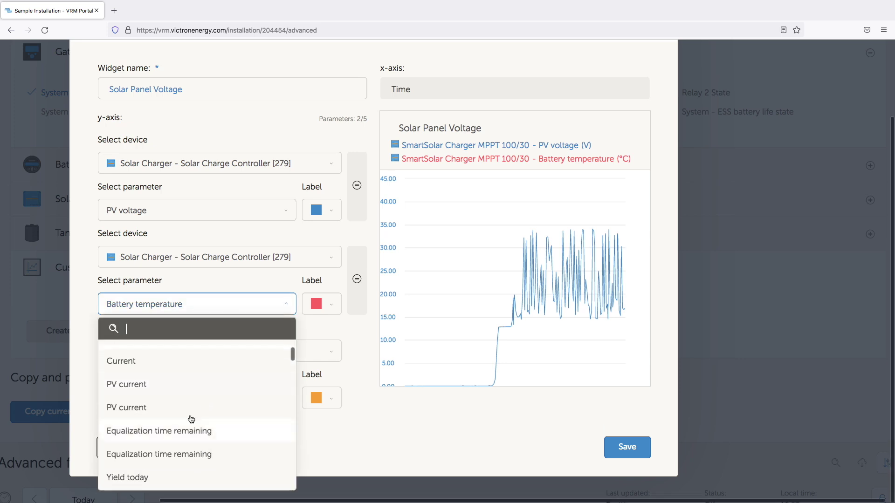
pyautogui.scroll(2, 177, 410)
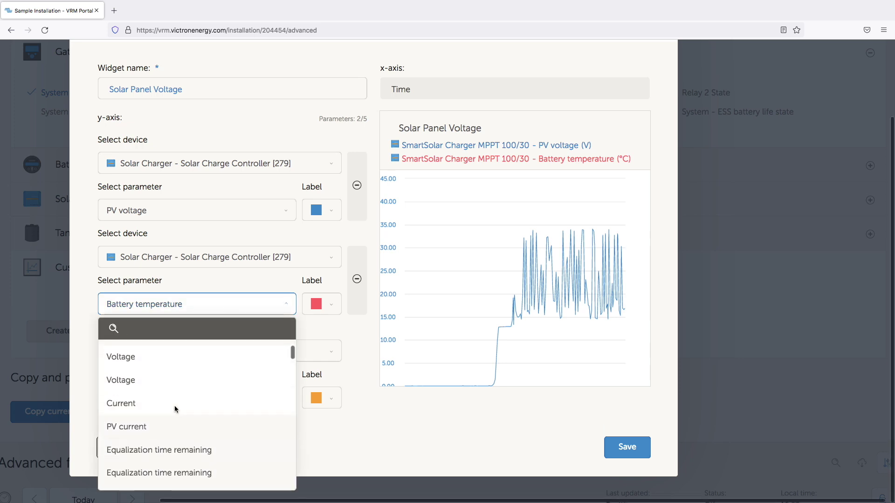
pyautogui.click(139, 404)
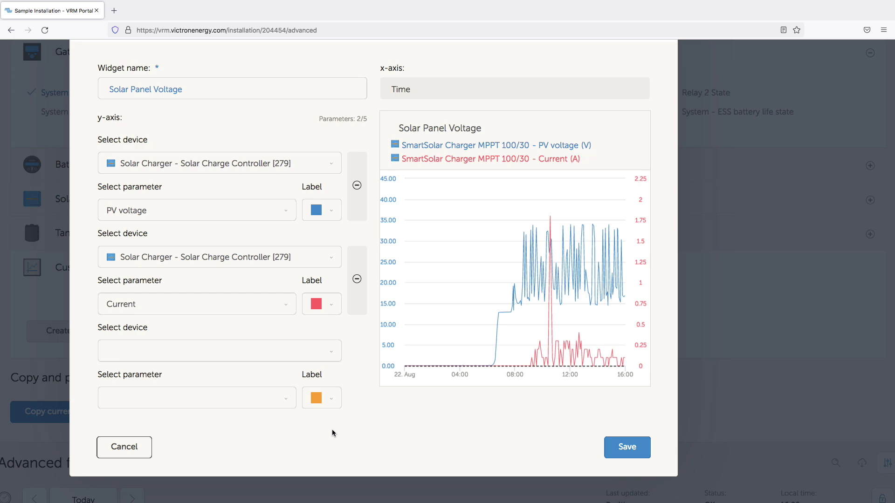
pyautogui.click(629, 448)
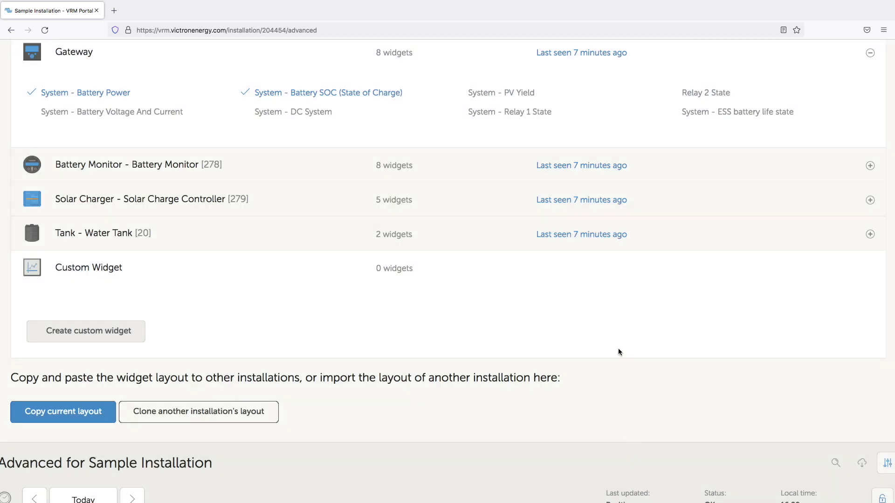
# View the Solar Panel Voltage chart of Current and PV voltage beside Battery SOC and Power charts
pyautogui.hotkey('ctrl', '0')
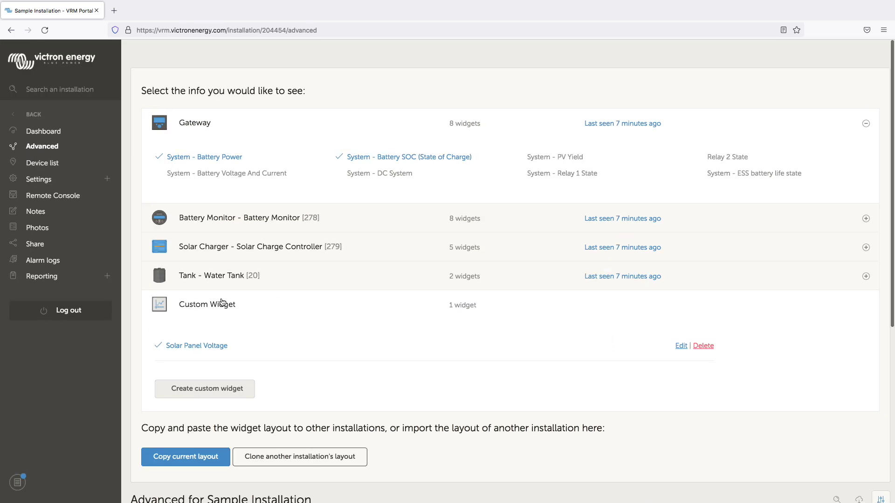
pyautogui.click(222, 303)
pyautogui.scroll(-4, 221, 303)
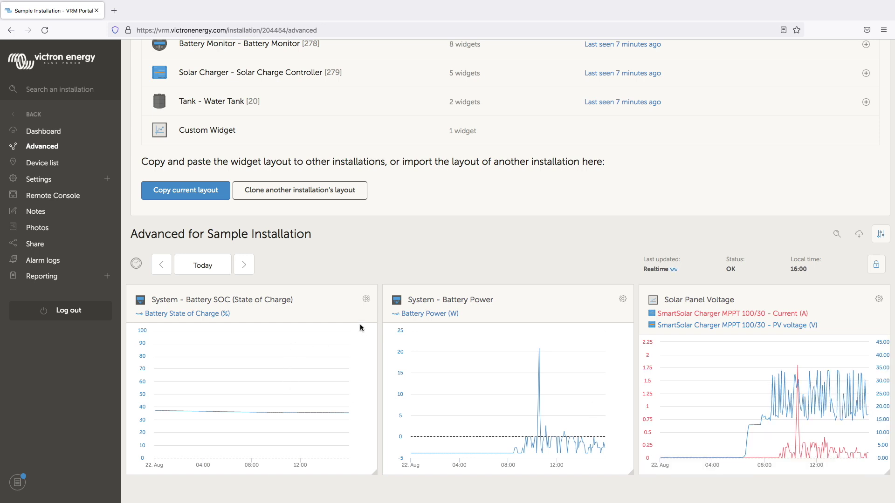
pyautogui.moveTo(359, 324)
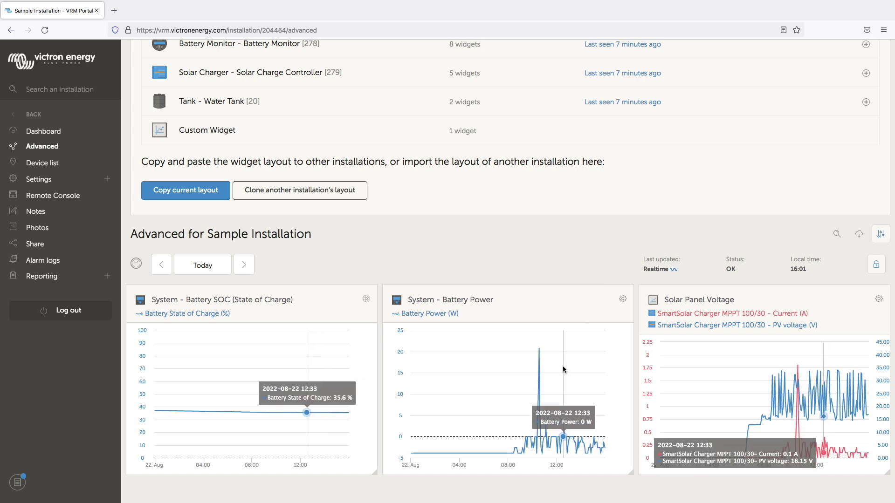
pyautogui.moveTo(563, 366)
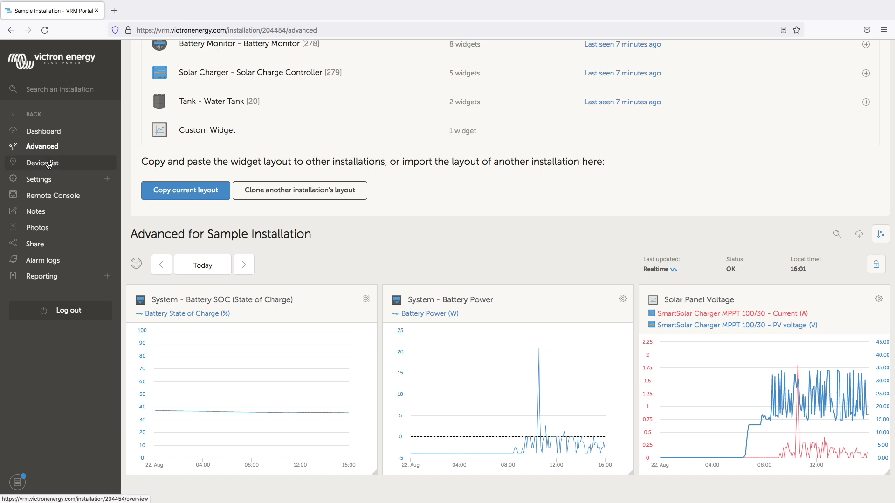
pyautogui.scroll(5, 96, 168)
pyautogui.click(95, 167)
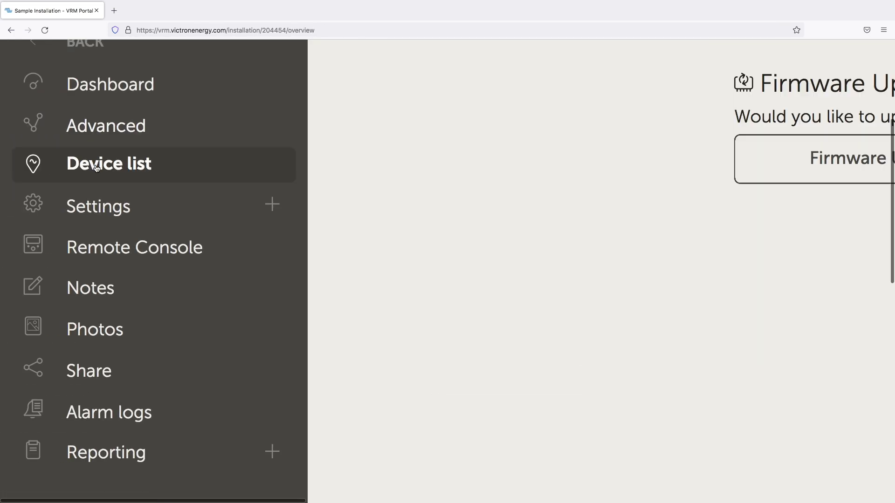
pyautogui.scroll(-5, 459, 203)
pyautogui.scroll(-5, 662, 236)
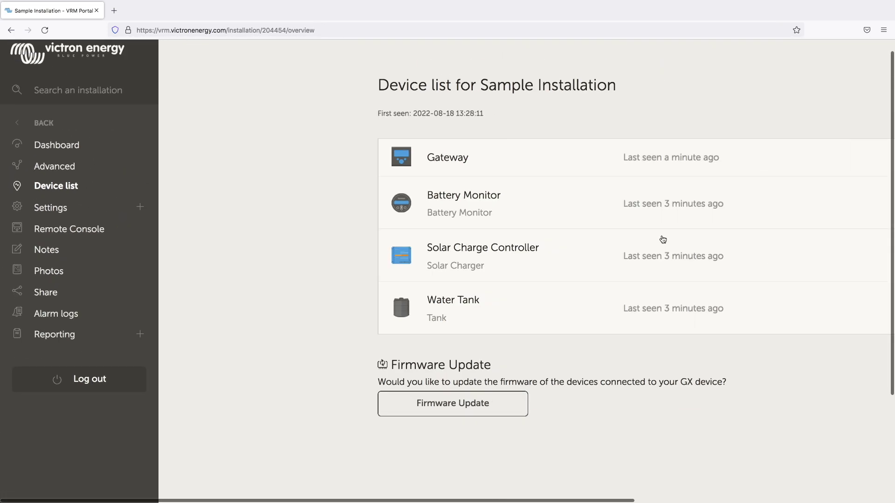
pyautogui.scroll(5, 437, 272)
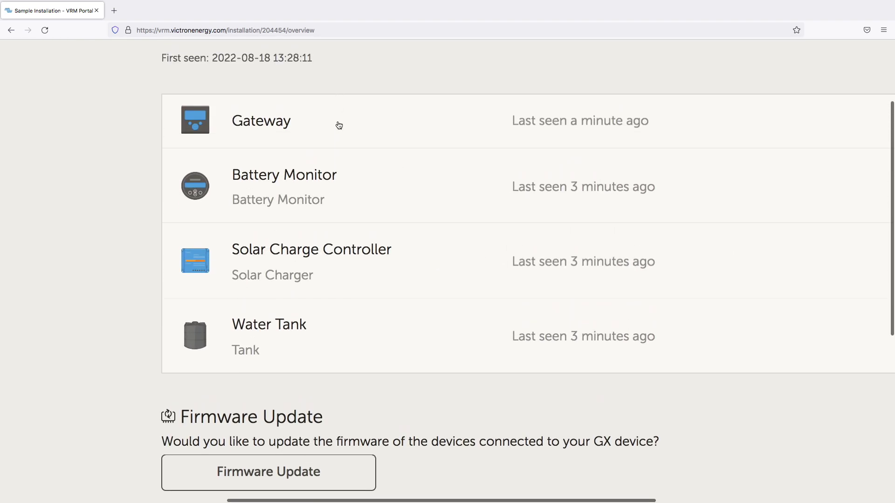
pyautogui.click(337, 123)
pyautogui.scroll(-1, 574, 174)
pyautogui.scroll(-2, 574, 175)
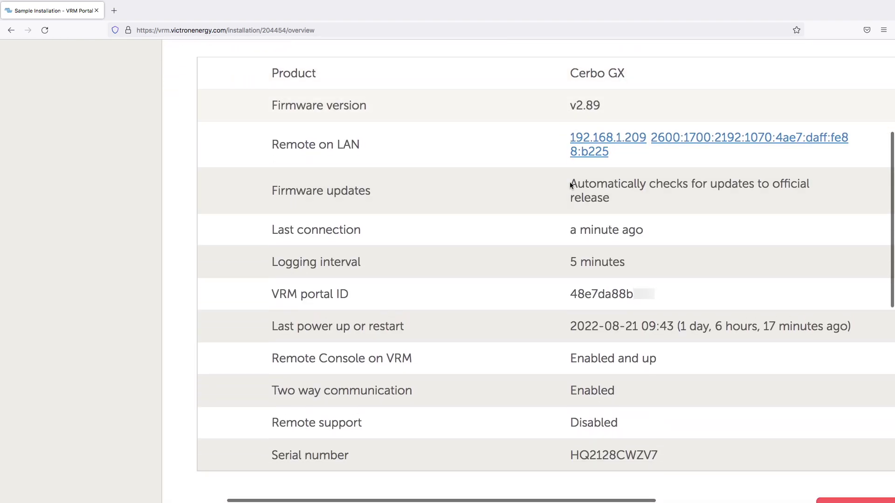
pyautogui.scroll(-5, 569, 183)
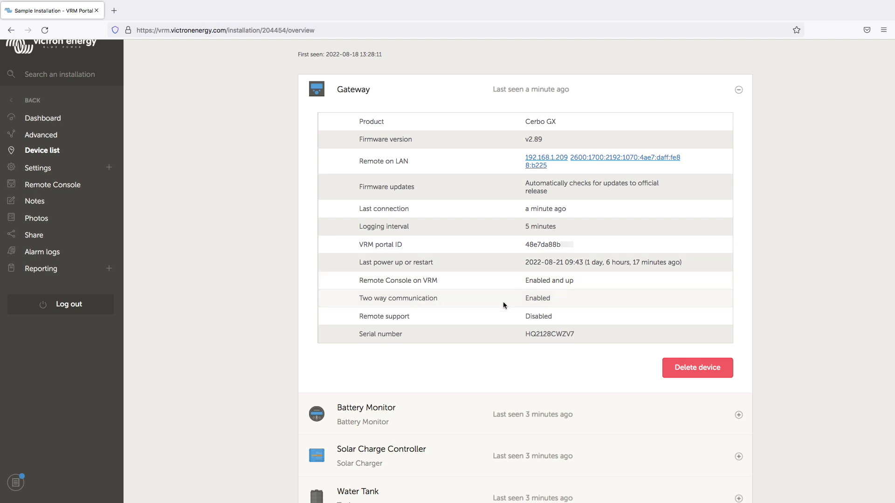
pyautogui.scroll(5, 502, 301)
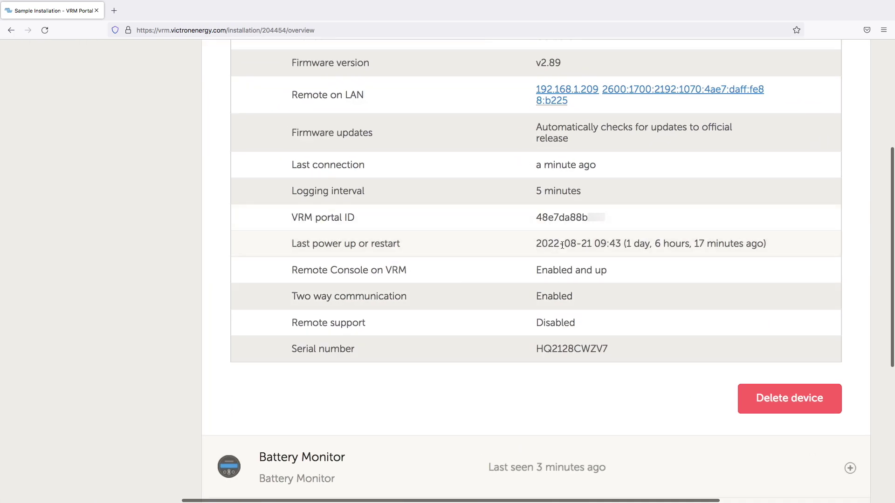
pyautogui.moveTo(293, 296); pyautogui.dragTo(603, 304)
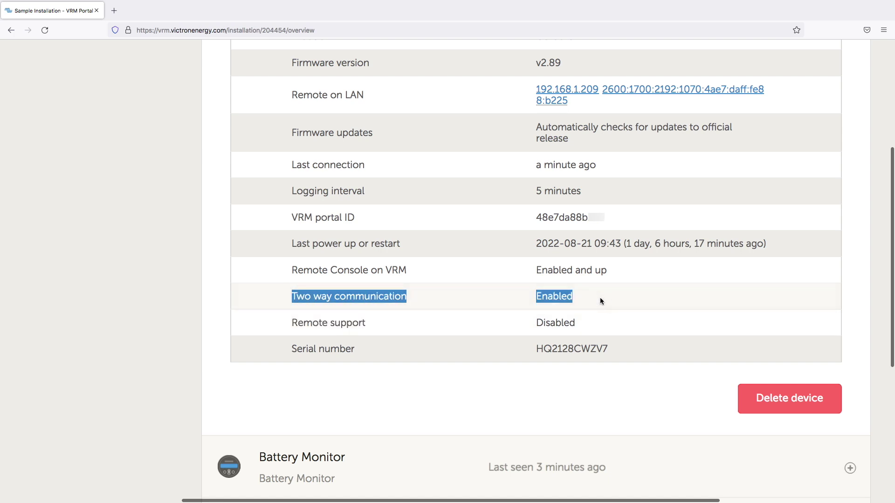
pyautogui.click(335, 268)
pyautogui.moveTo(292, 269); pyautogui.dragTo(624, 274)
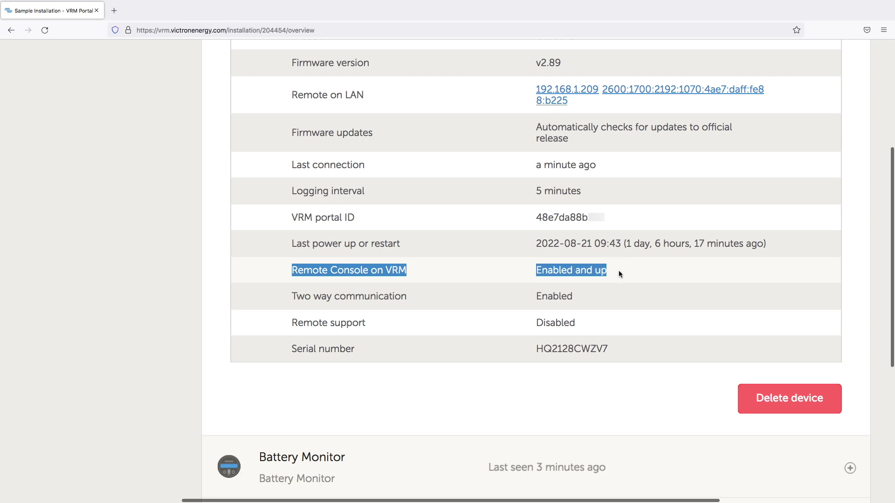
pyautogui.click(494, 272)
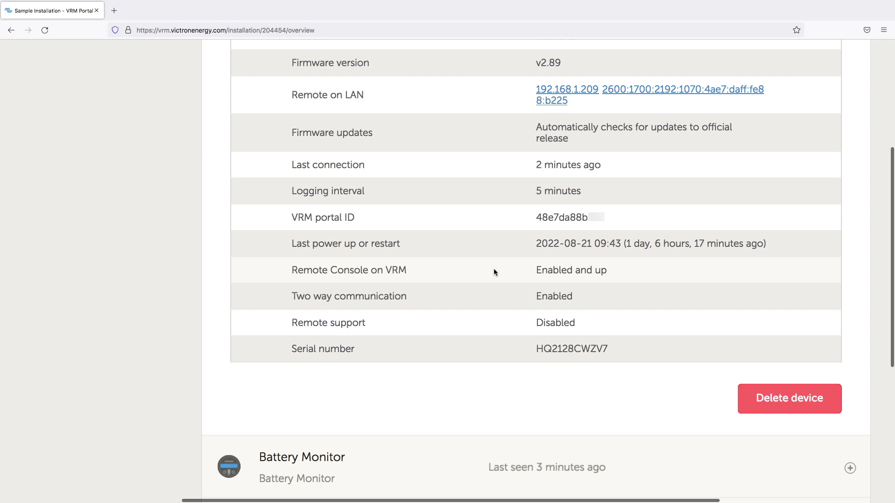
pyautogui.press('super+minus')
pyautogui.press('super+minus')
pyautogui.press('super+minus')
pyautogui.press('super+minus')
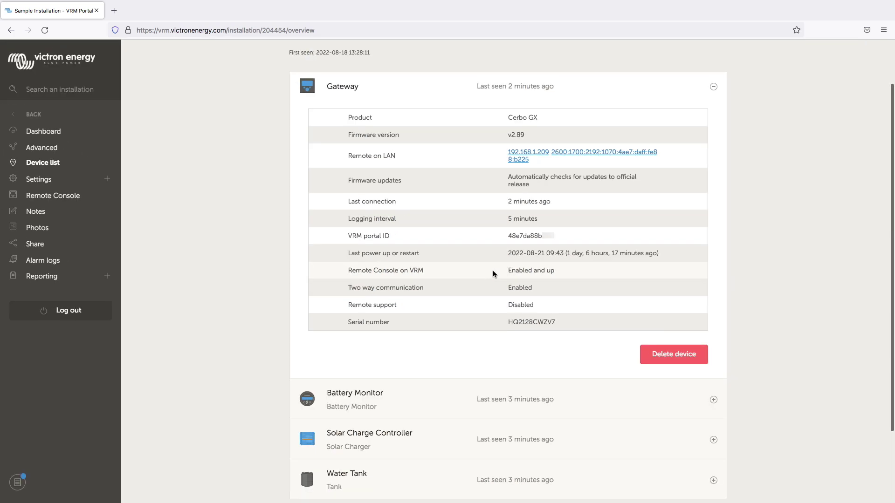
pyautogui.click(374, 88)
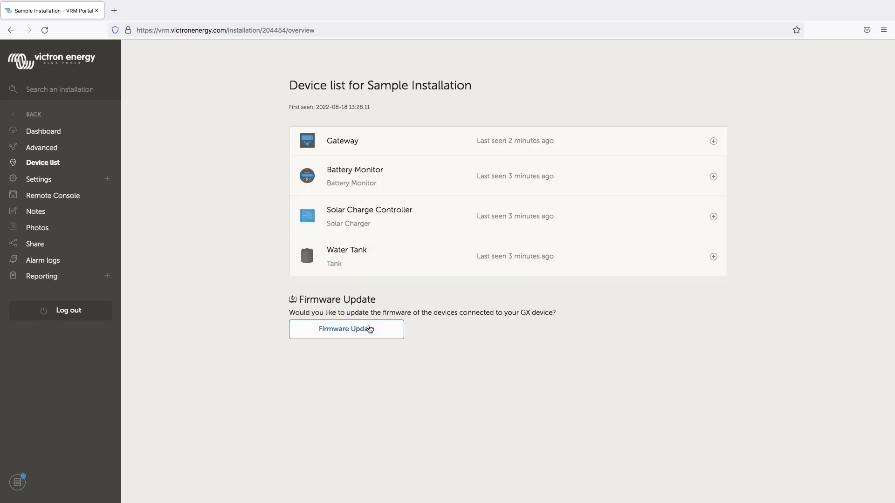
pyautogui.press('super+plus')
pyautogui.press('super+plus')
pyautogui.press('super+plus')
pyautogui.press('super+plus')
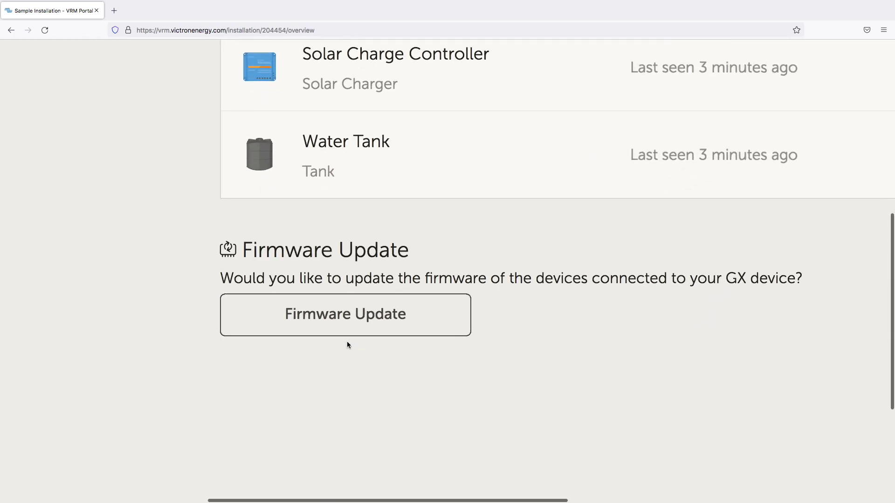
# Confirm the MPPT 100/30 (v1.59) and BMV-712 Smart (v4.08) firmware are up to date
pyautogui.click(347, 321)
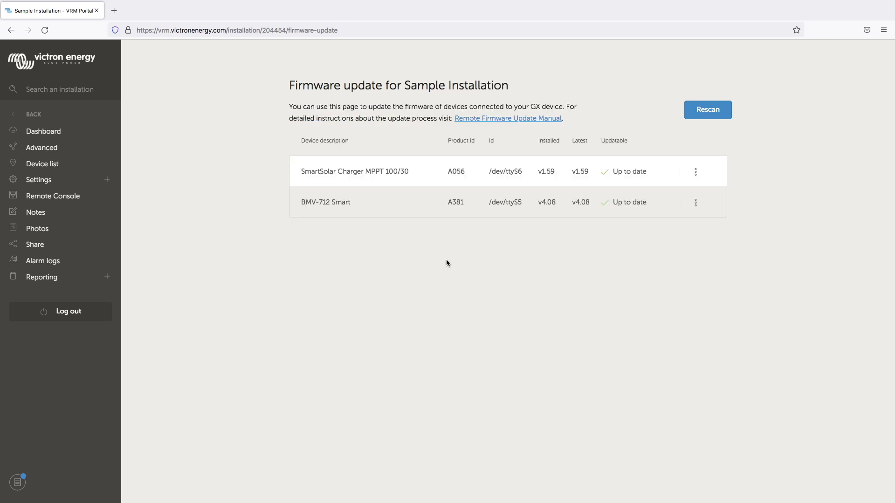
pyautogui.keyDown('ctrl'); pyautogui.scroll(5, 566, 232); pyautogui.keyUp('ctrl')
pyautogui.scroll(2, 565, 232)
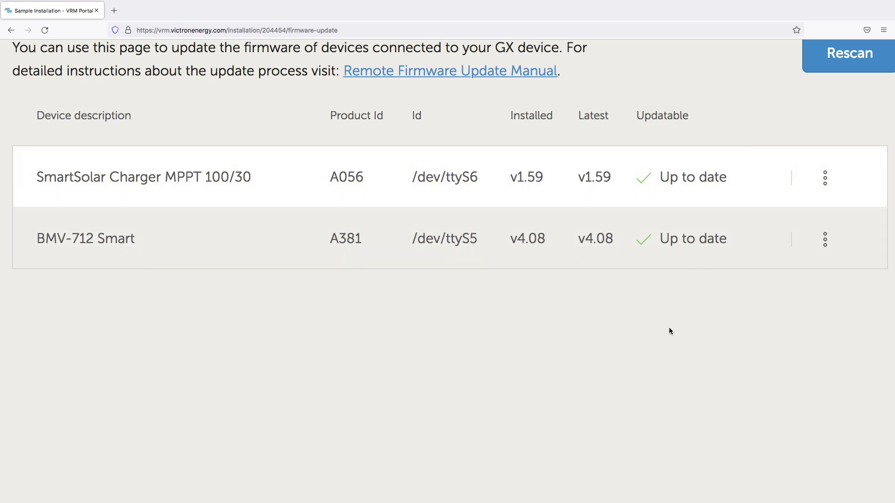
pyautogui.hotkey('ctrl', '0')
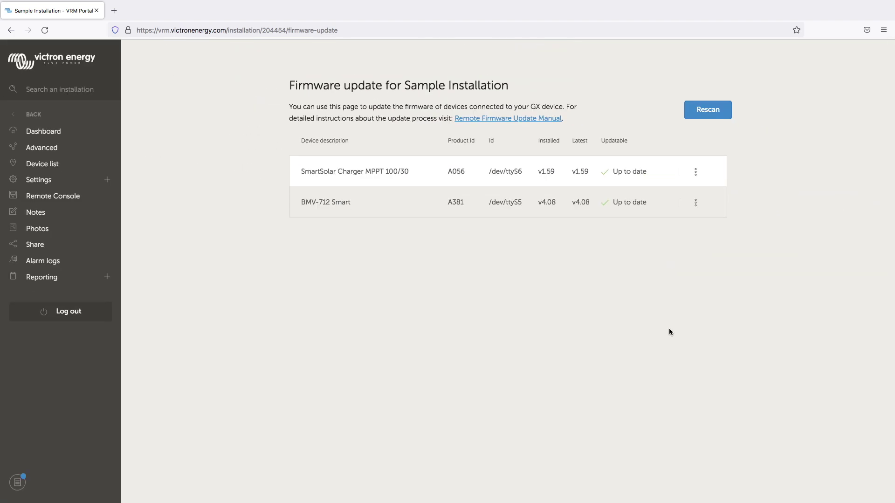
pyautogui.scroll(5, 125, 139)
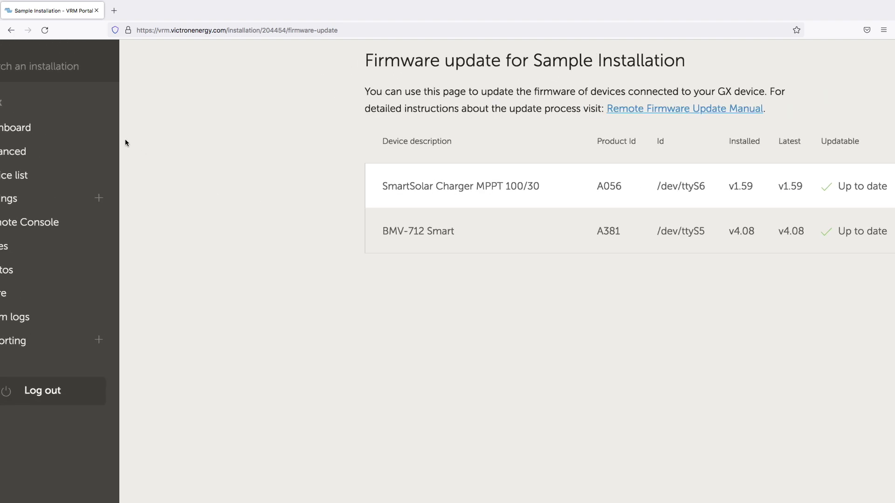
pyautogui.hscroll(-3, 125, 140)
pyautogui.scroll(-2, 125, 139)
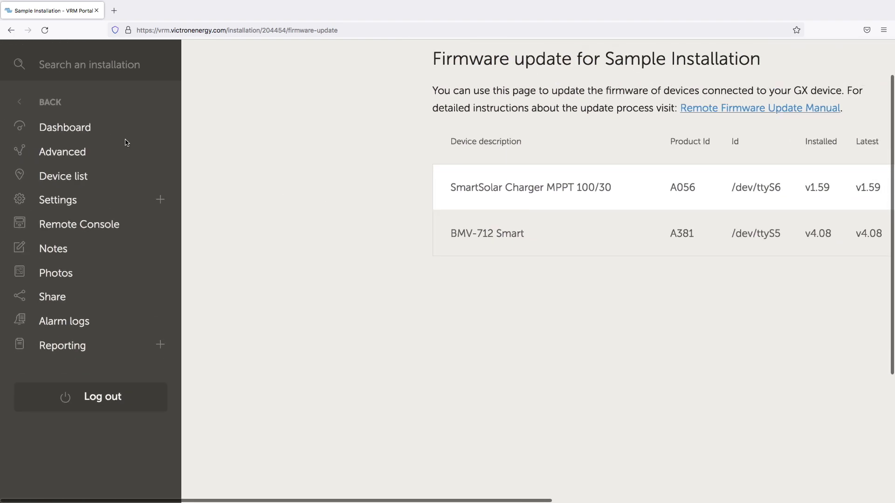
# Review General settings: realtime updates, inverter/charger control, avatar and installation deletion
pyautogui.click(162, 200)
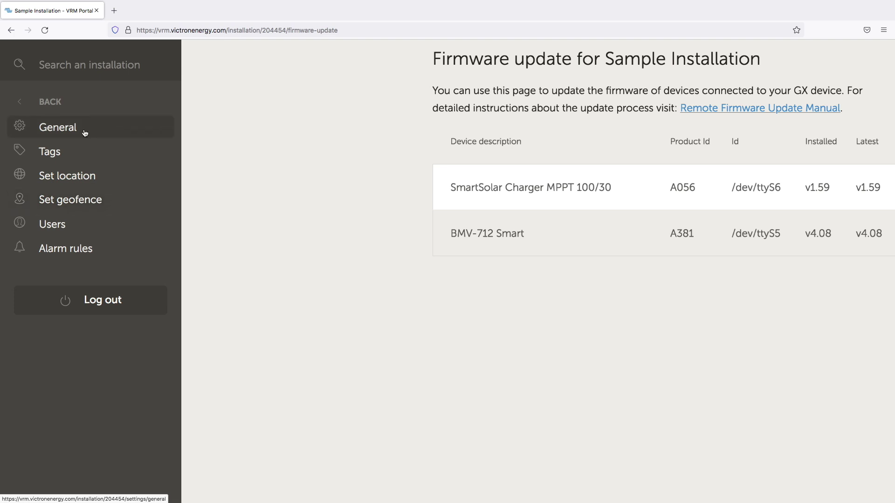
pyautogui.click(84, 131)
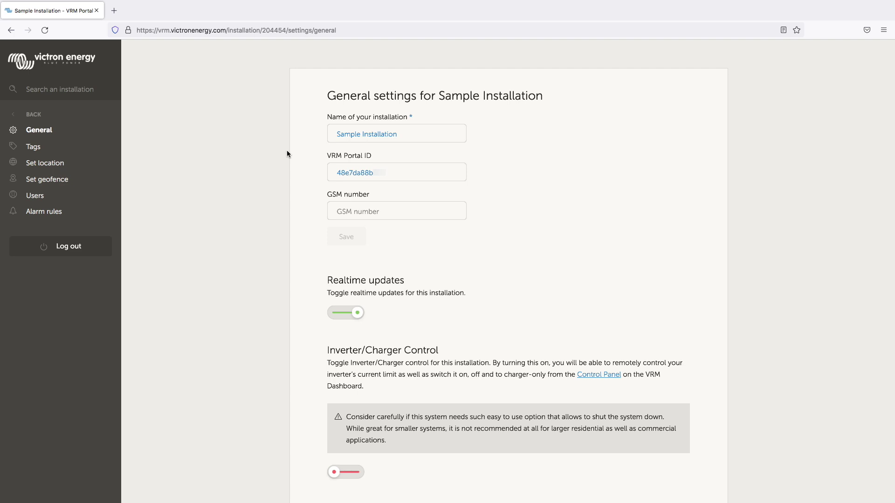
pyautogui.scroll(-8, 280, 334)
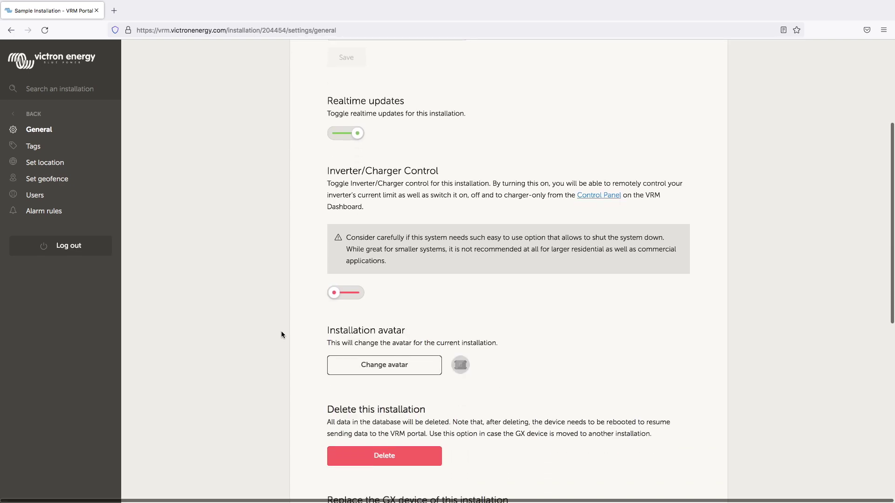
pyautogui.scroll(2, 281, 331)
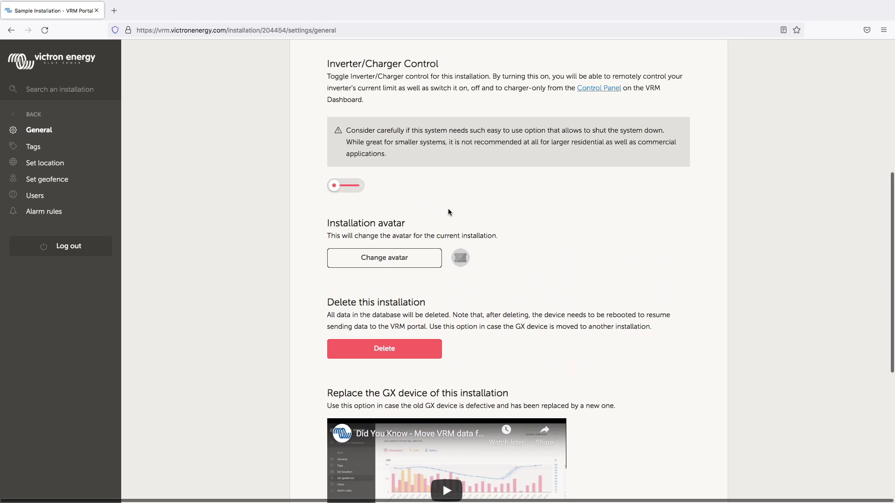
pyautogui.scroll(5, 449, 209)
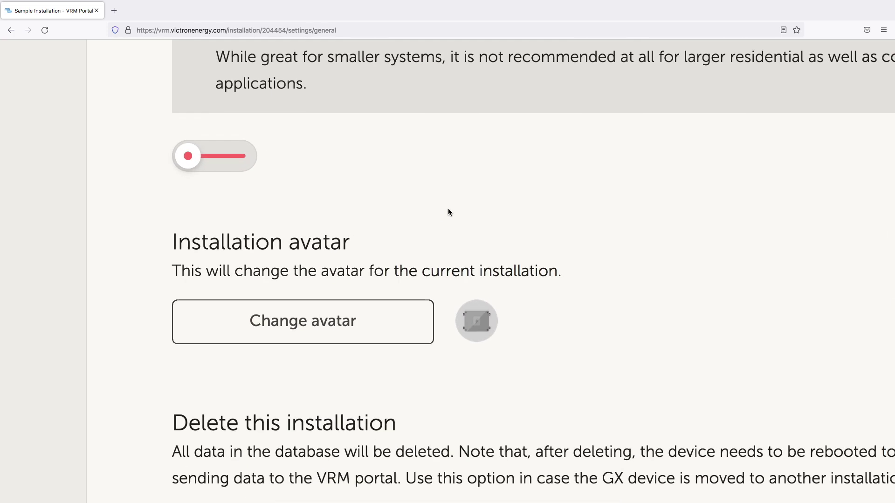
pyautogui.scroll(-5, 449, 212)
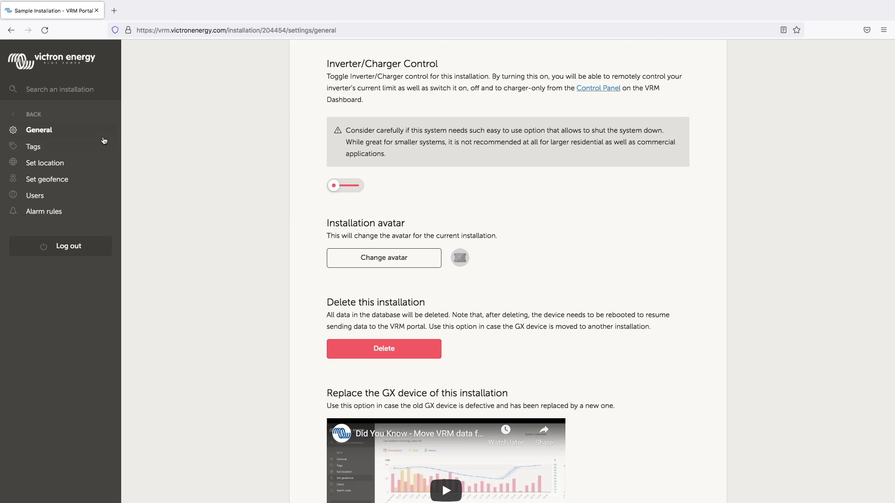
# Add a TEXAS tag alongside the existing NO-ALARM tag
pyautogui.click(48, 149)
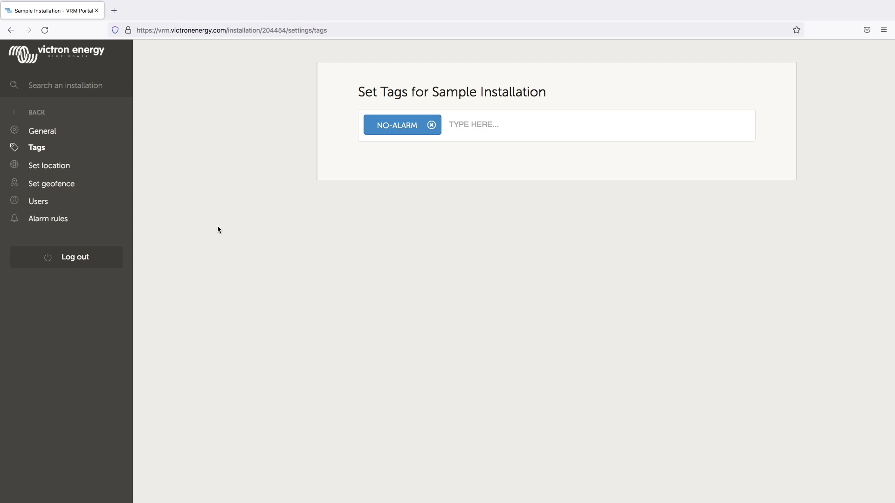
pyautogui.click(478, 123)
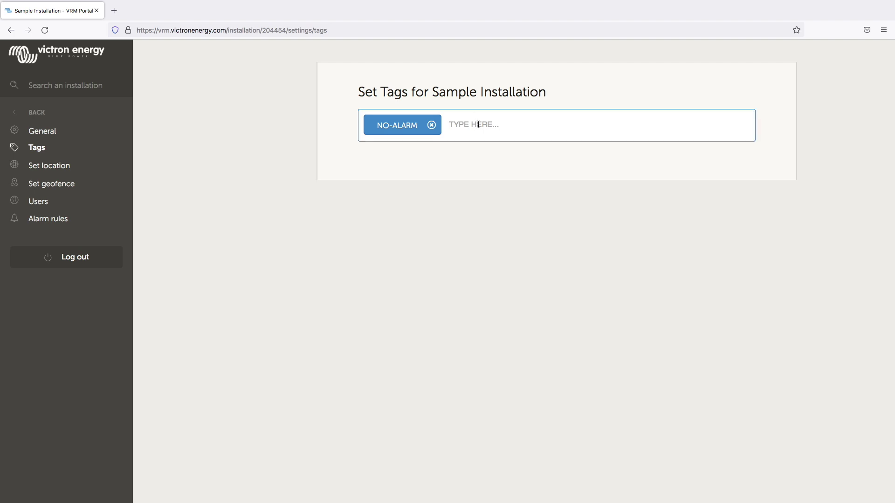
pyautogui.write('TEXAS')
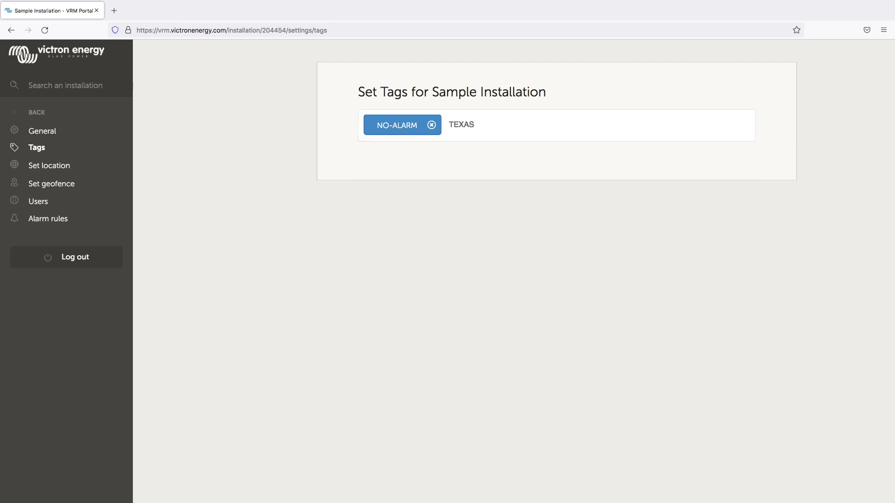
pyautogui.press('Return')
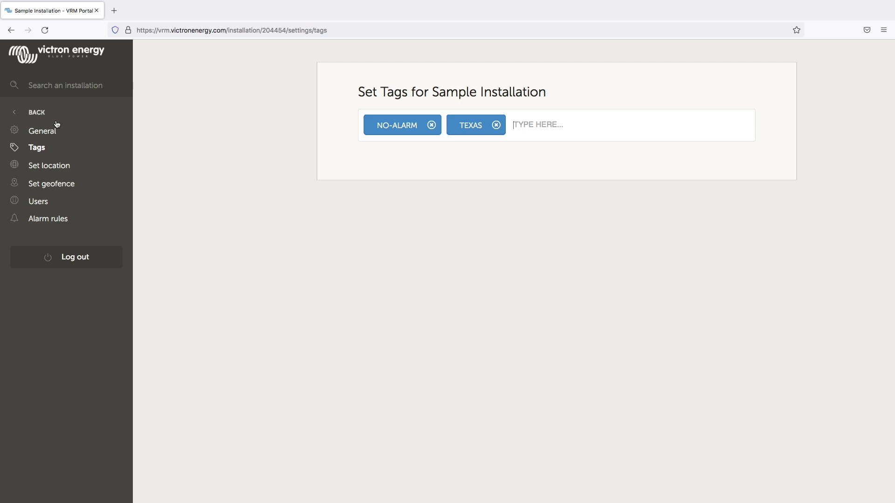
pyautogui.scroll(5, 62, 146)
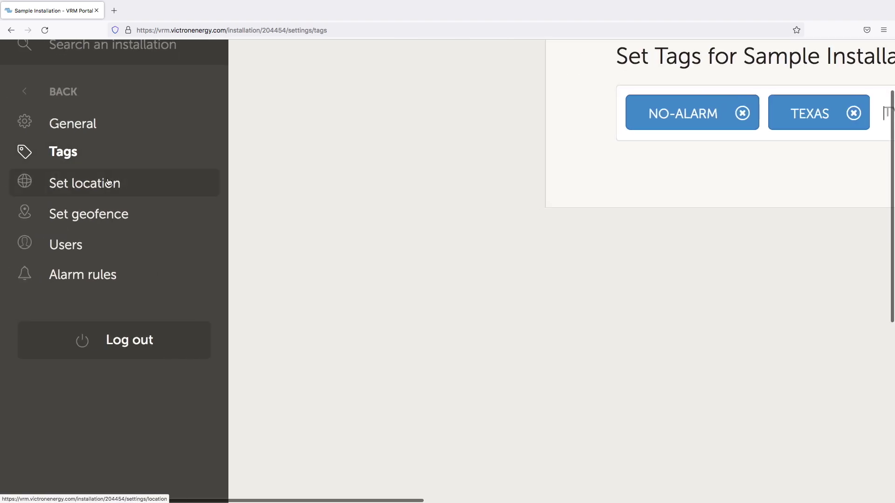
# Go through the location settings to the Set Geofence map, with the geofence switched off
pyautogui.click(135, 183)
pyautogui.scroll(-5, 372, 185)
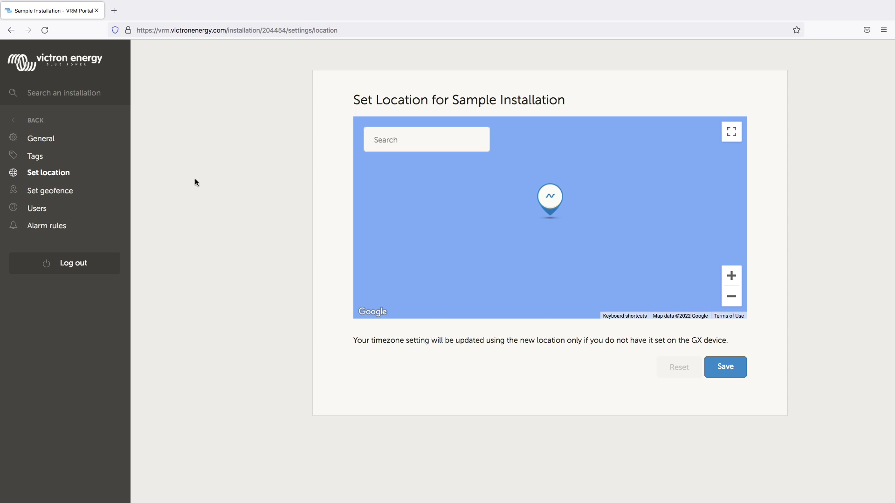
pyautogui.click(52, 192)
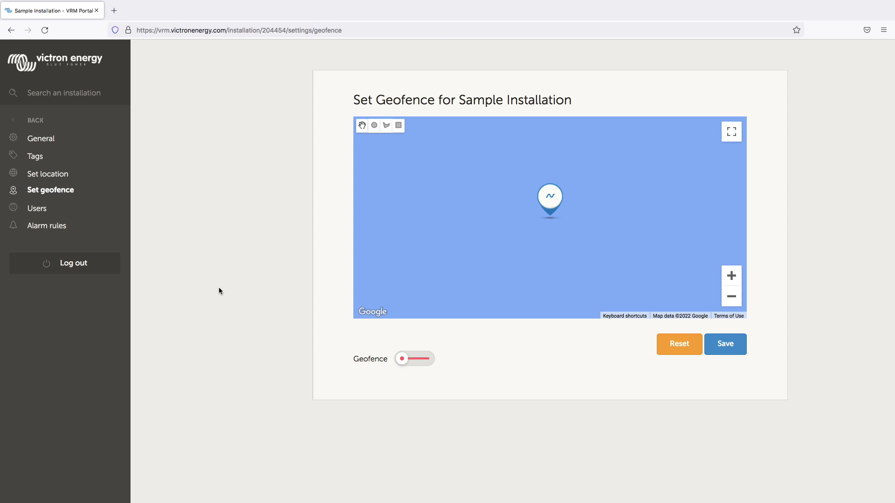
pyautogui.scroll(3, 42, 210)
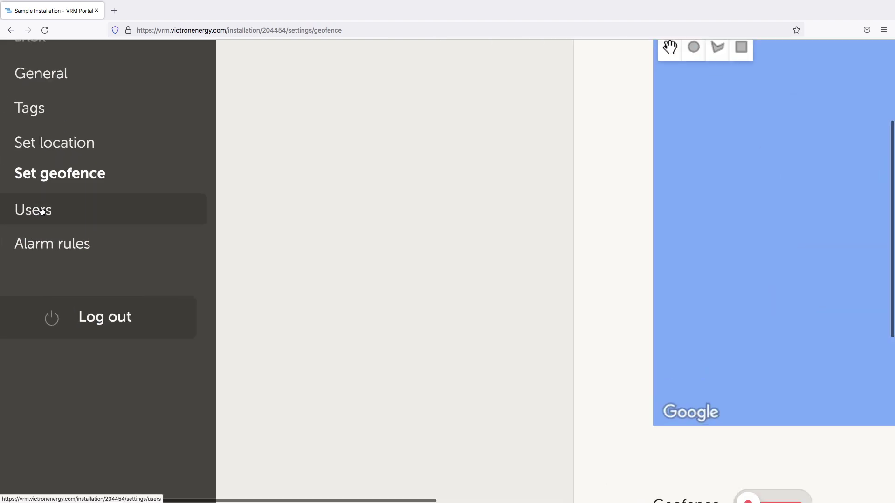
# Check the Users and invitations list, then move on to the Alarm rules page
pyautogui.click(42, 211)
pyautogui.scroll(2, 468, 232)
pyautogui.hscroll(10, 469, 232)
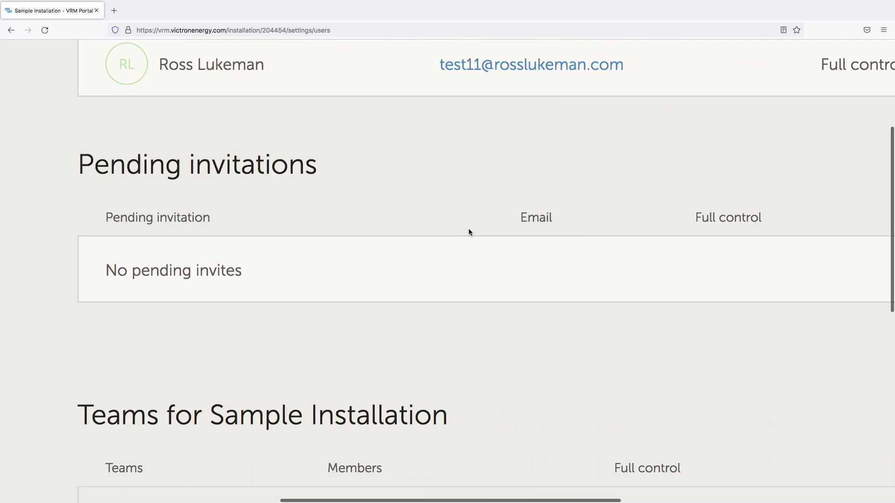
pyautogui.scroll(-3, 468, 232)
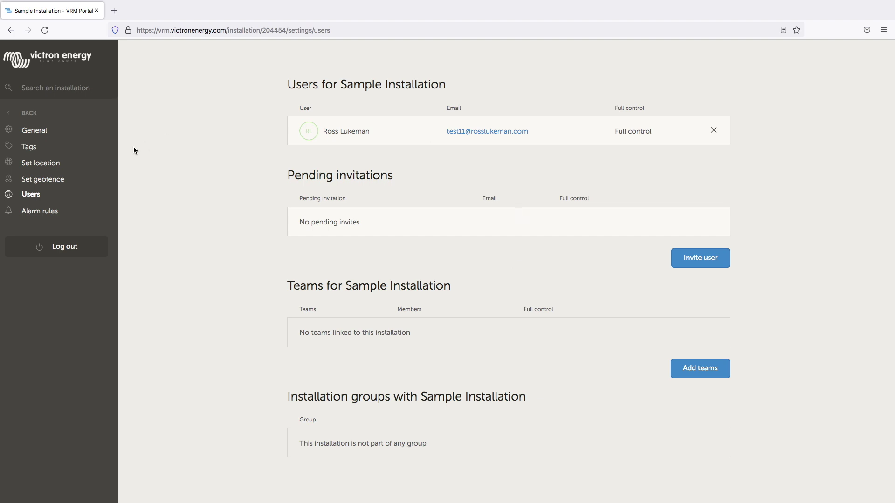
pyautogui.click(40, 211)
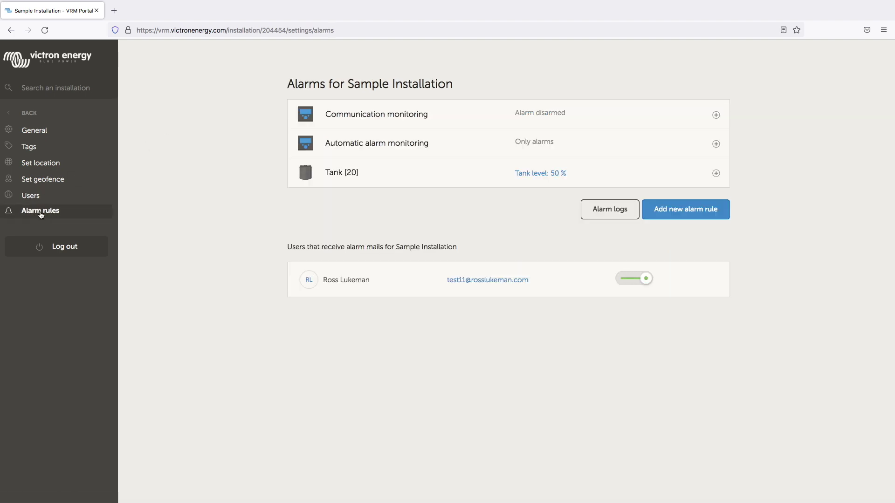
# Inspect the Tank [20] alarm's Low and Clear threshold values
pyautogui.scroll(5, 466, 212)
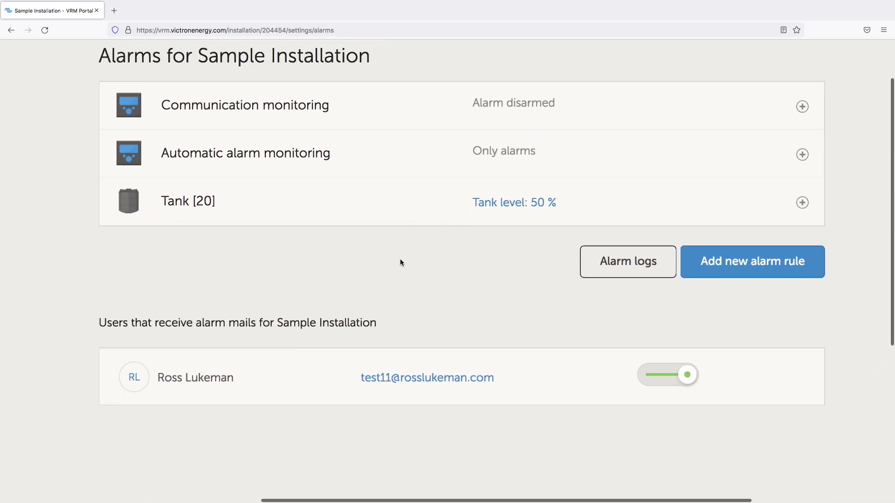
pyautogui.click(381, 209)
pyautogui.click(201, 266)
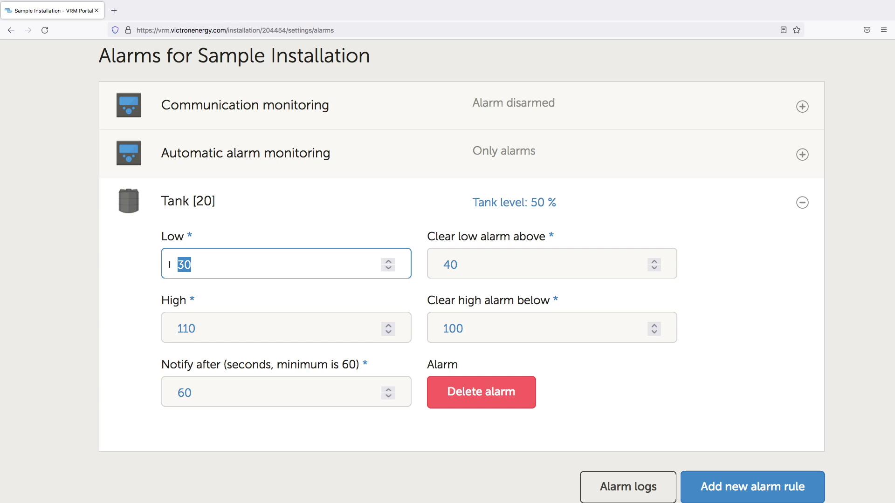
pyautogui.click(465, 262)
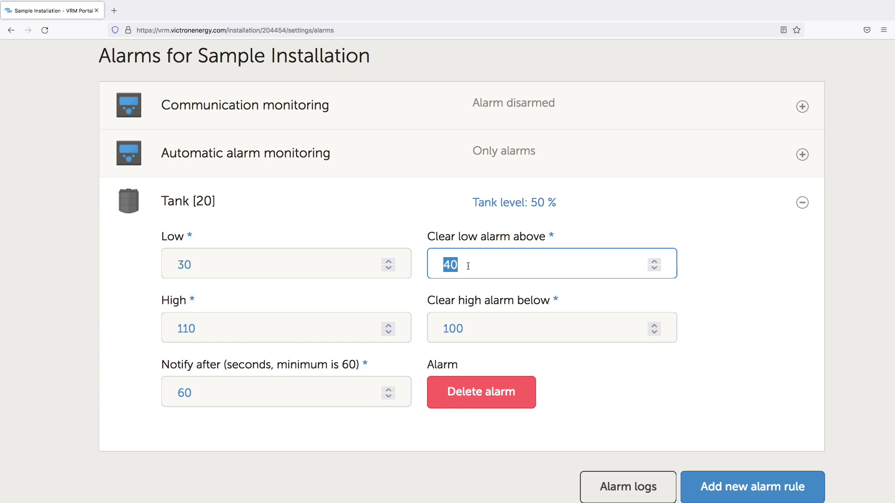
pyautogui.click(395, 217)
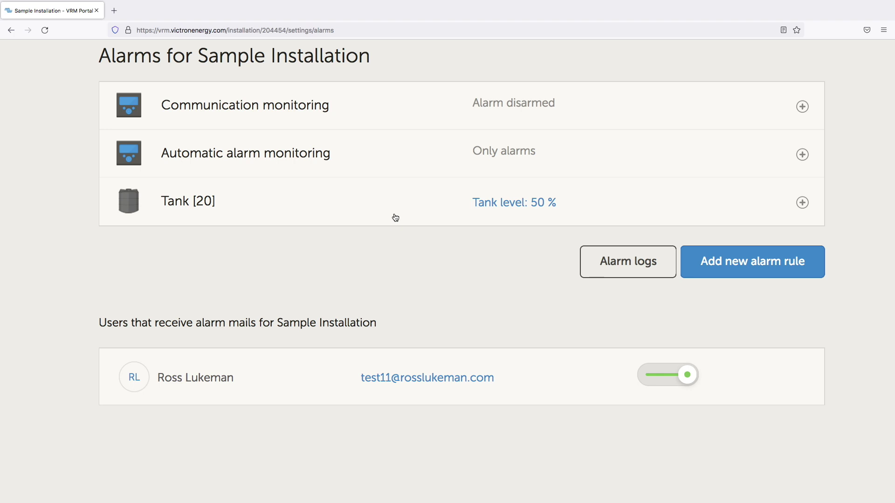
# Go back and launch the Remote Console showing battery at 35% and PV at 0W
pyautogui.scroll(-3, 292, 265)
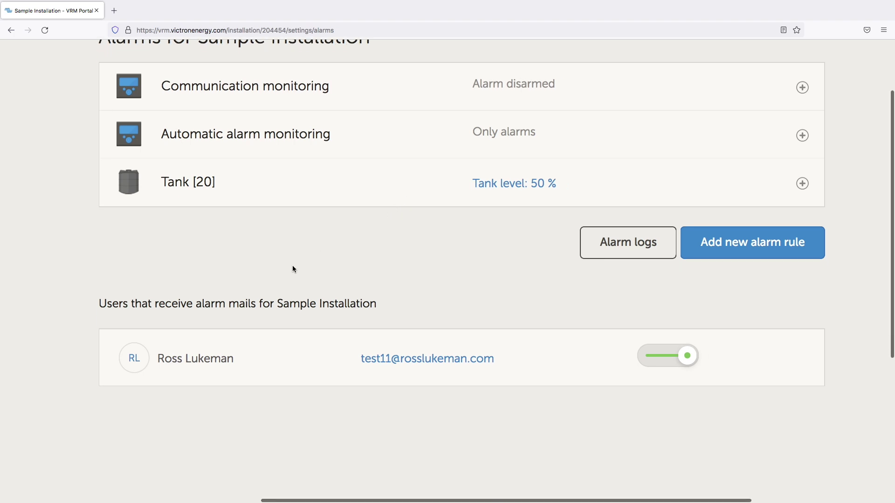
pyautogui.scroll(-2, 292, 268)
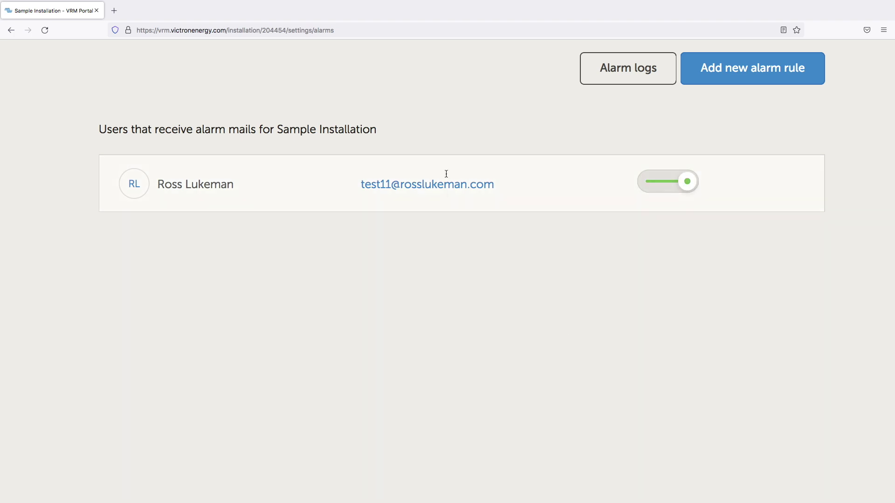
pyautogui.scroll(-5, 457, 141)
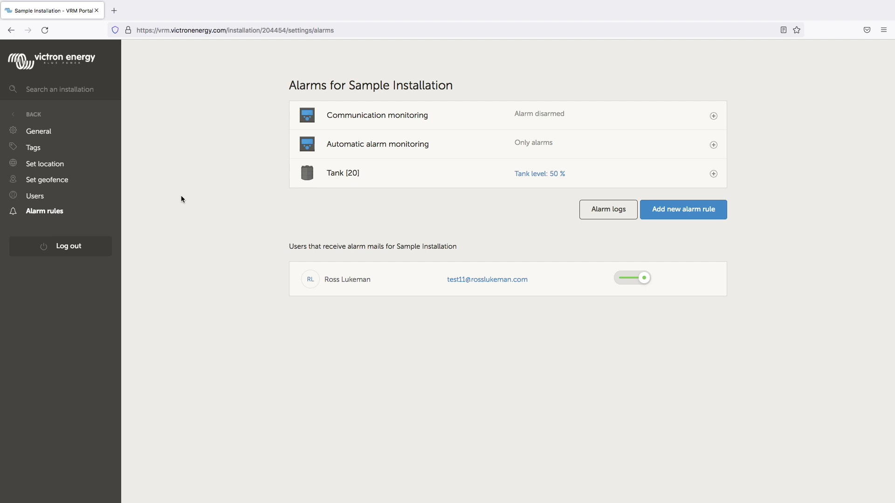
pyautogui.click(34, 114)
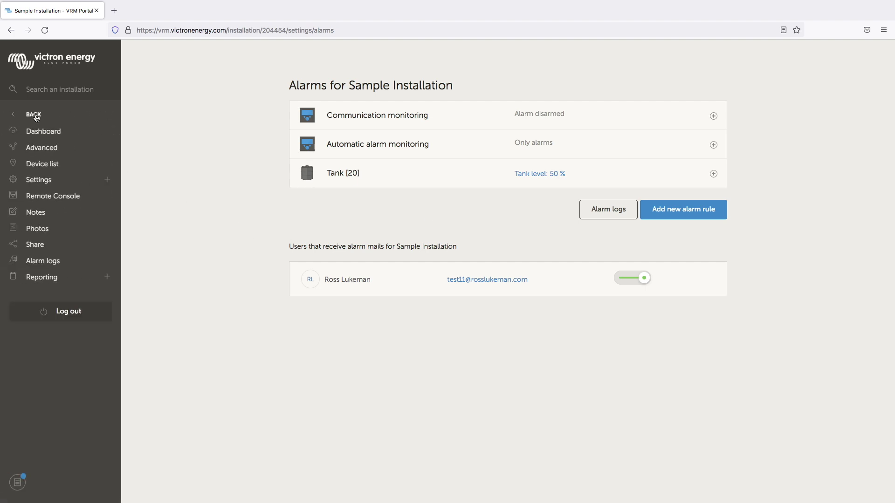
pyautogui.click(52, 199)
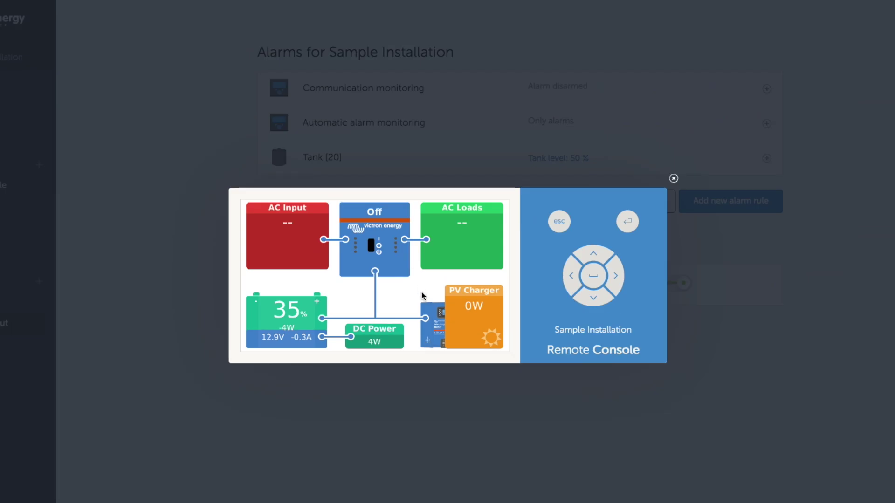
# Browse the console's device list and its Settings > Remote Console page
pyautogui.click(423, 295)
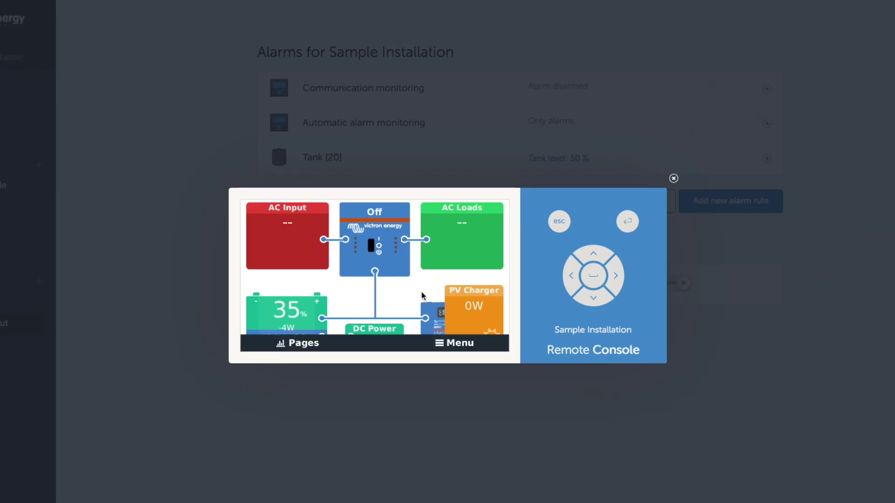
pyautogui.click(449, 345)
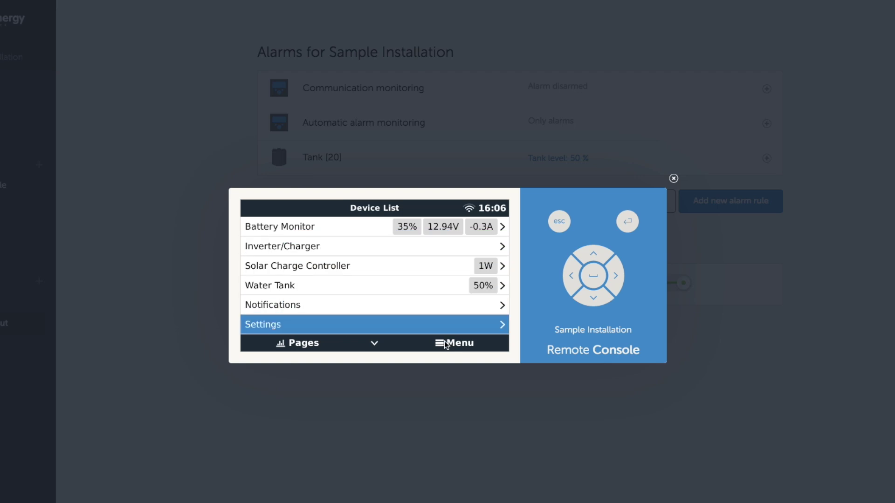
pyautogui.click(322, 325)
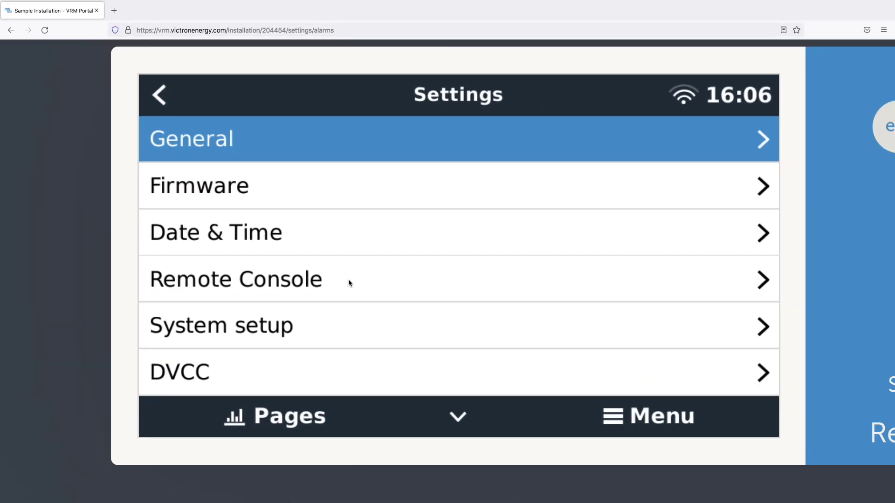
pyautogui.click(348, 279)
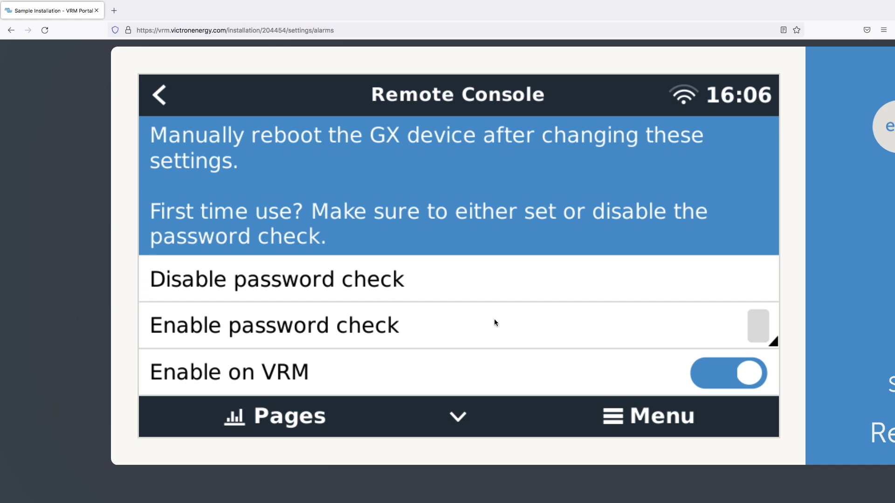
pyautogui.scroll(-1, 524, 328)
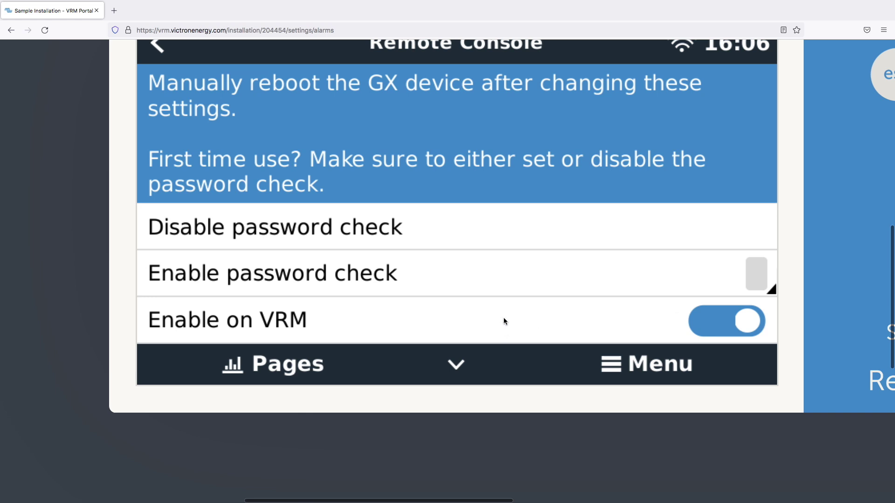
pyautogui.scroll(-10, 503, 319)
# Back out to the console's system overview and close the Remote Console
pyautogui.click(282, 216)
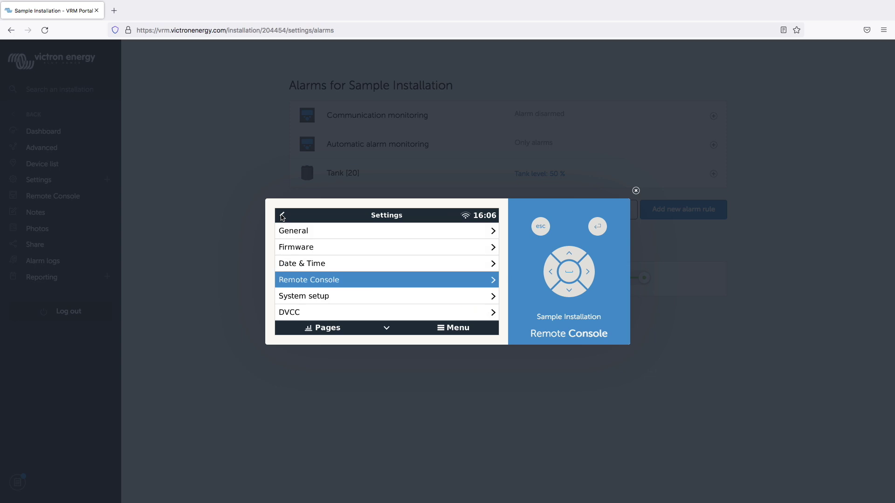
pyautogui.click(282, 216)
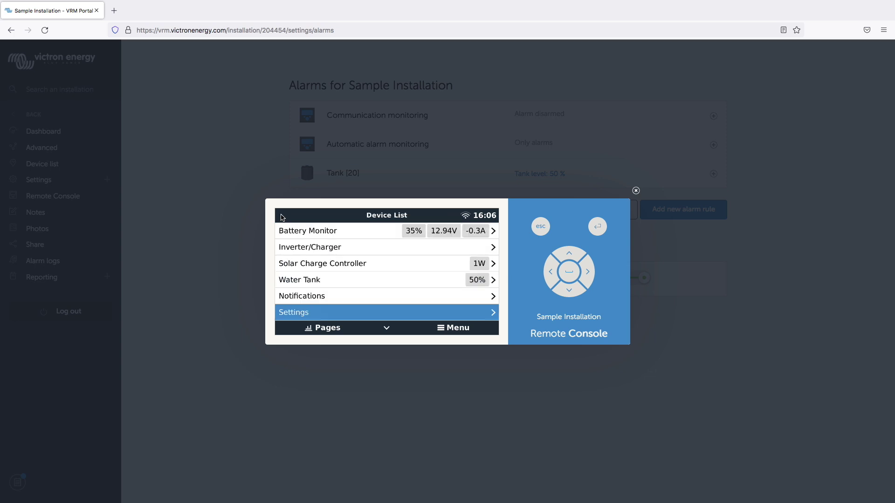
pyautogui.click(330, 328)
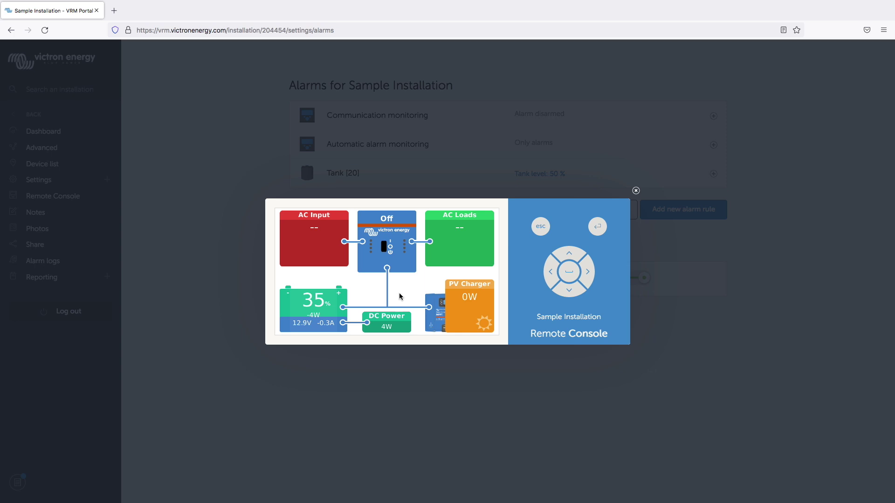
pyautogui.click(635, 191)
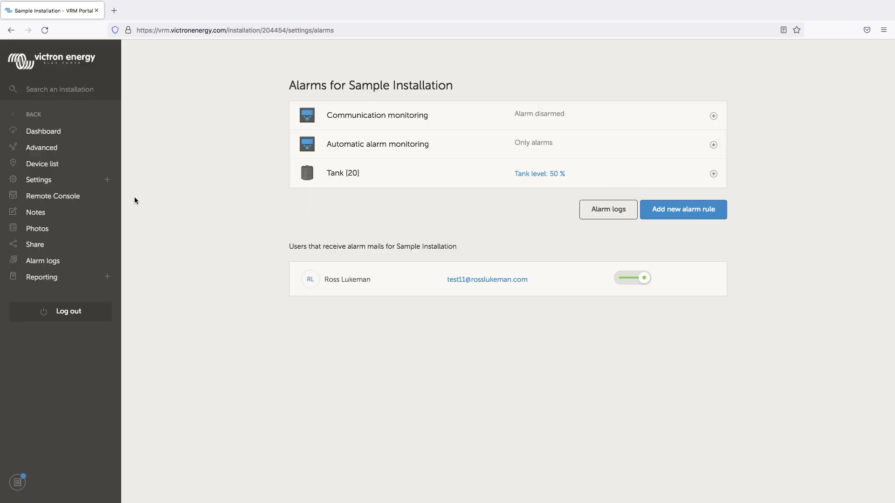
# Write the installation note 'Simple system with solar controller and battery monitor' in Notes and save it
pyautogui.click(34, 213)
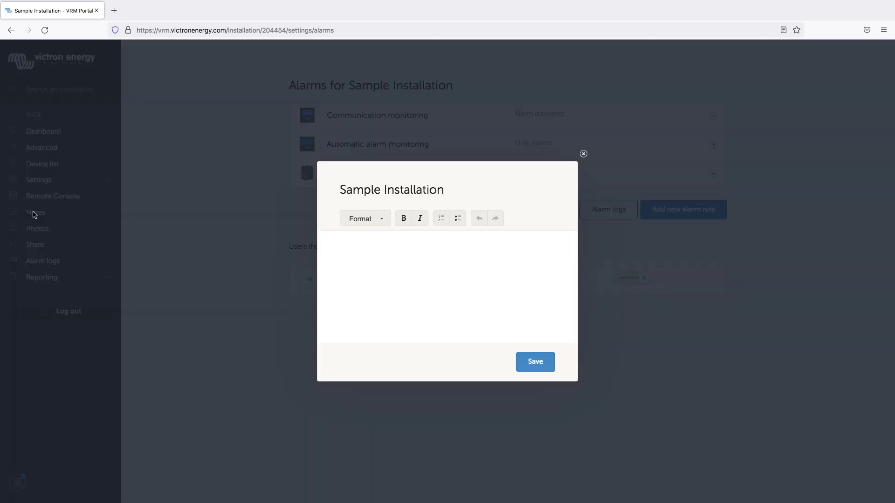
pyautogui.click(583, 154)
pyautogui.scroll(8, 22, 212)
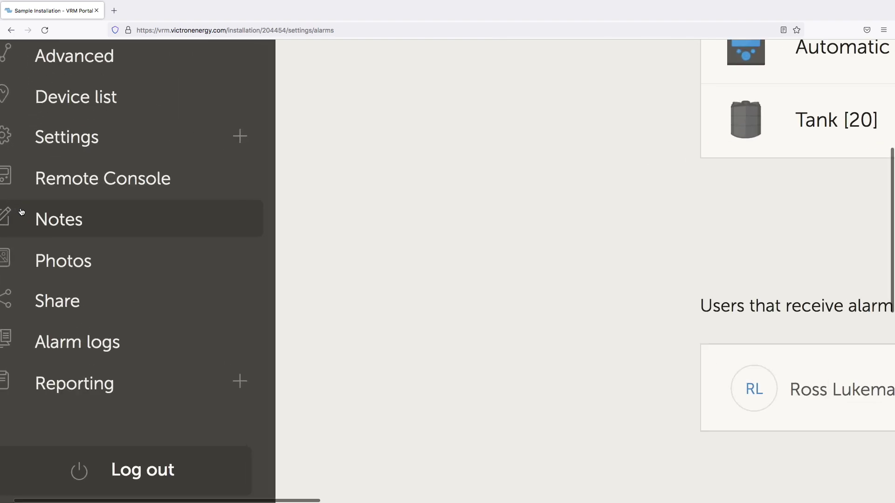
pyautogui.hscroll(-1, 24, 212)
pyautogui.click(79, 222)
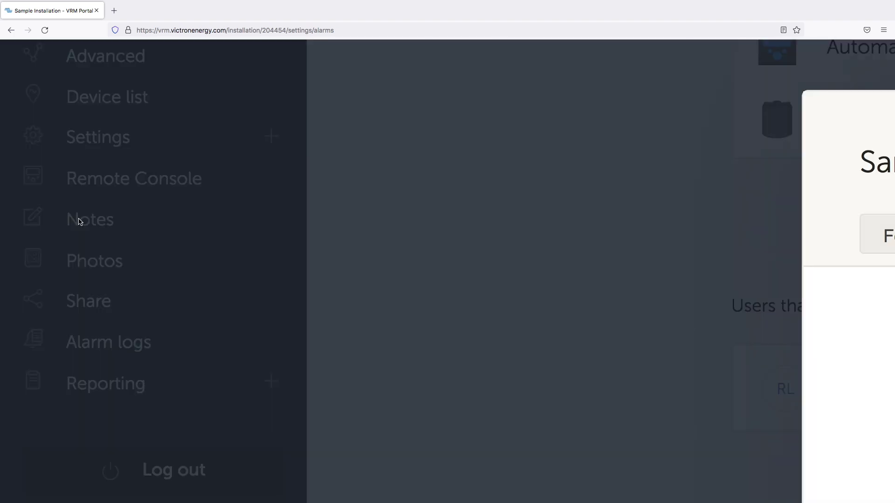
pyautogui.scroll(-8, 481, 222)
pyautogui.click(468, 256)
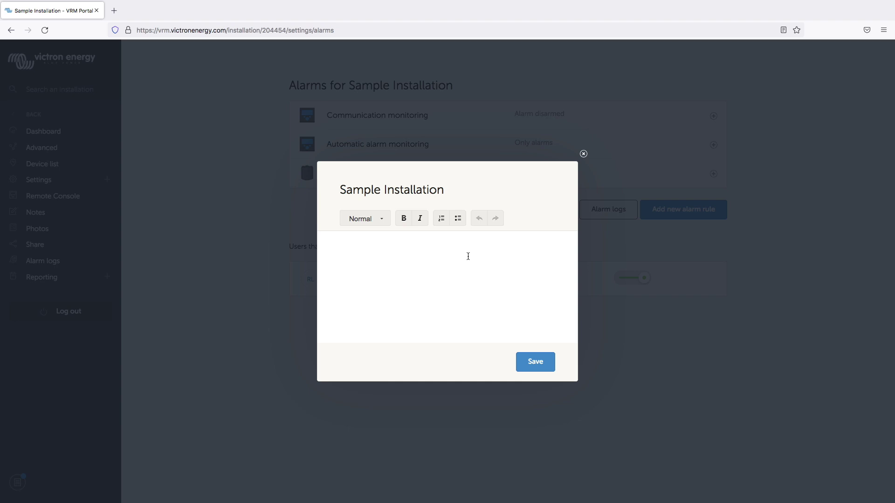
pyautogui.write('Simple system with solar controller and battery monitor')
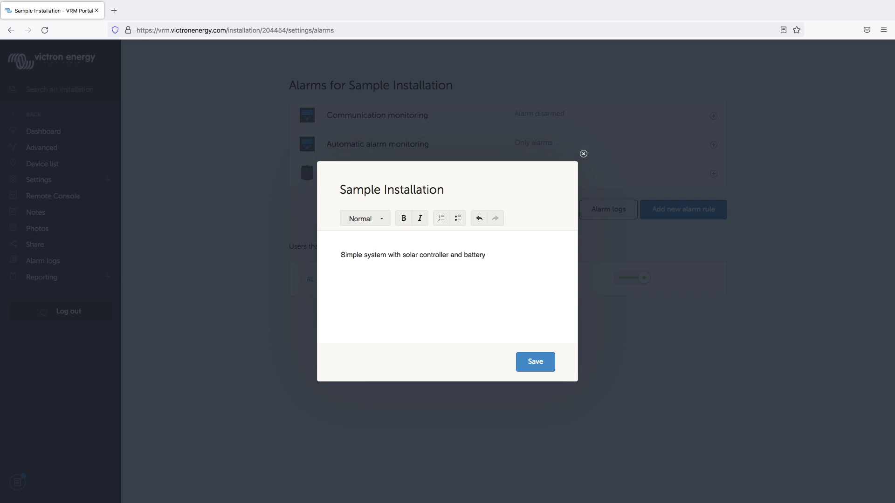
pyautogui.click(546, 362)
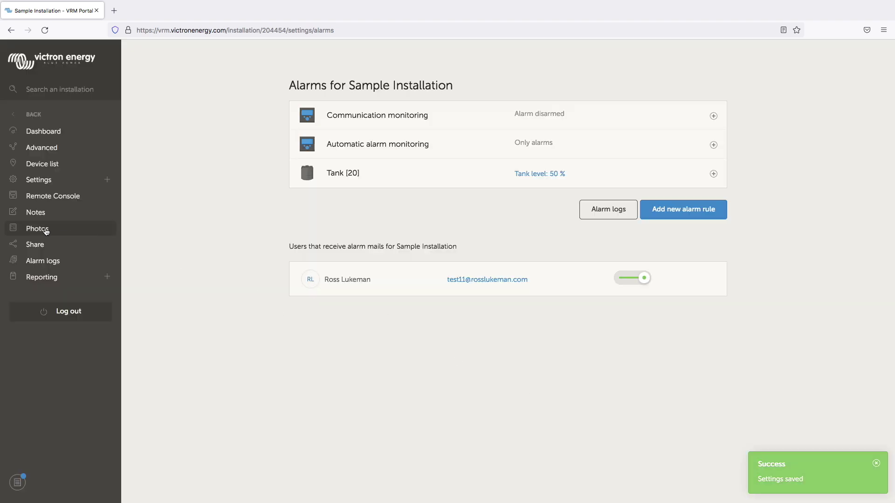
# Upload Sample Installation 2.jpg as a new photo in the installation's photo gallery
pyautogui.scroll(5, 50, 232)
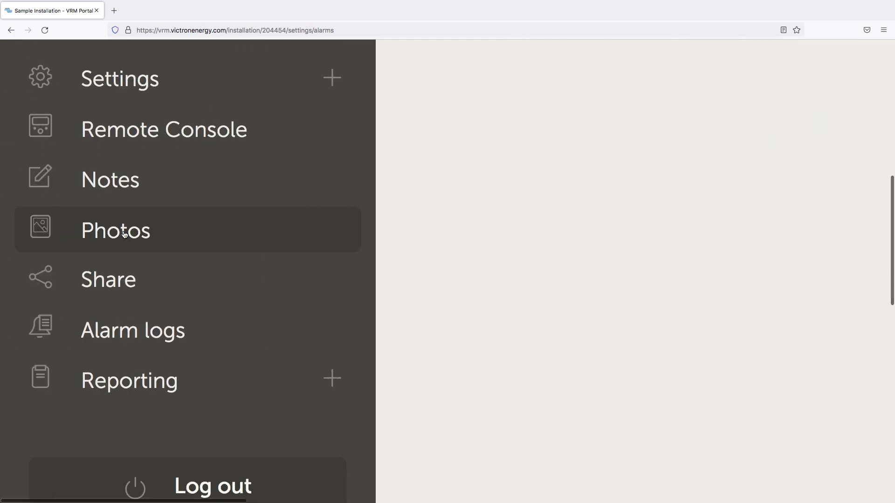
pyautogui.click(122, 232)
pyautogui.hotkey('ctrl', '0')
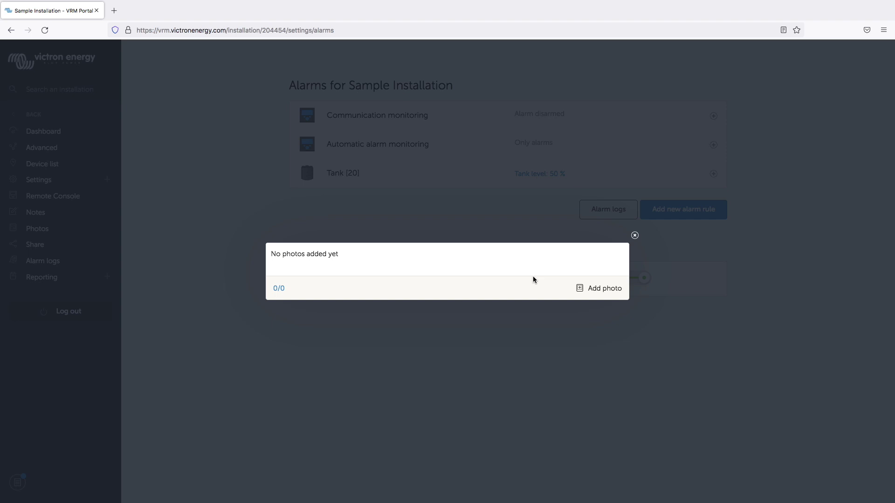
pyautogui.click(605, 289)
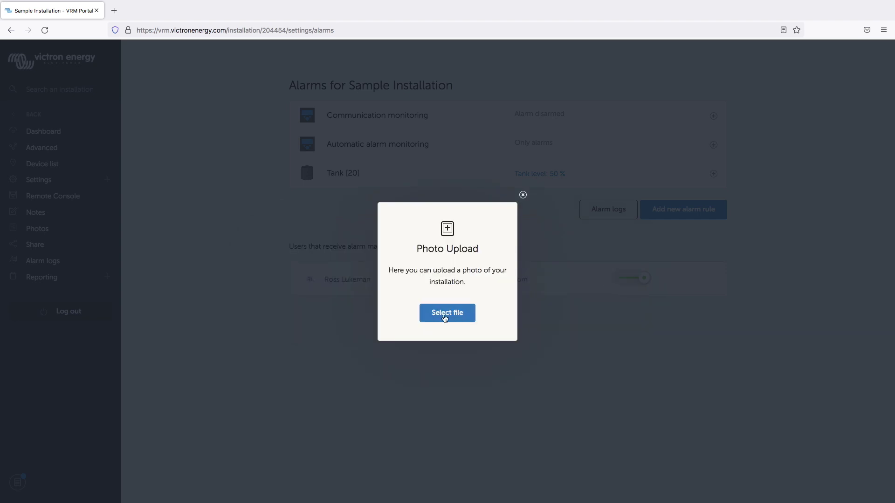
pyautogui.click(445, 314)
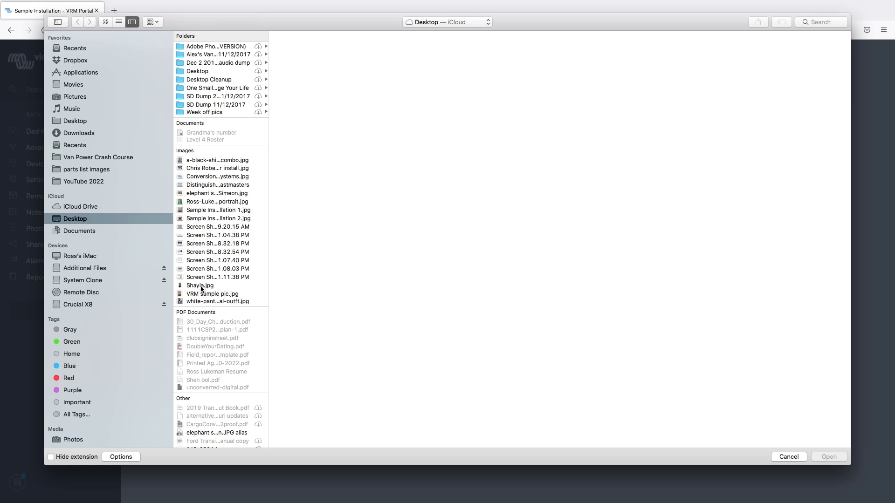
pyautogui.click(217, 210)
pyautogui.click(219, 219)
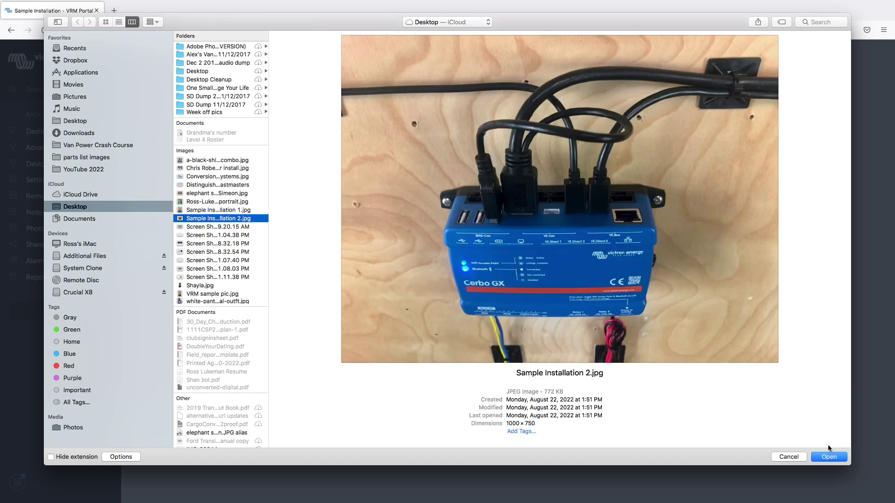
pyautogui.click(830, 457)
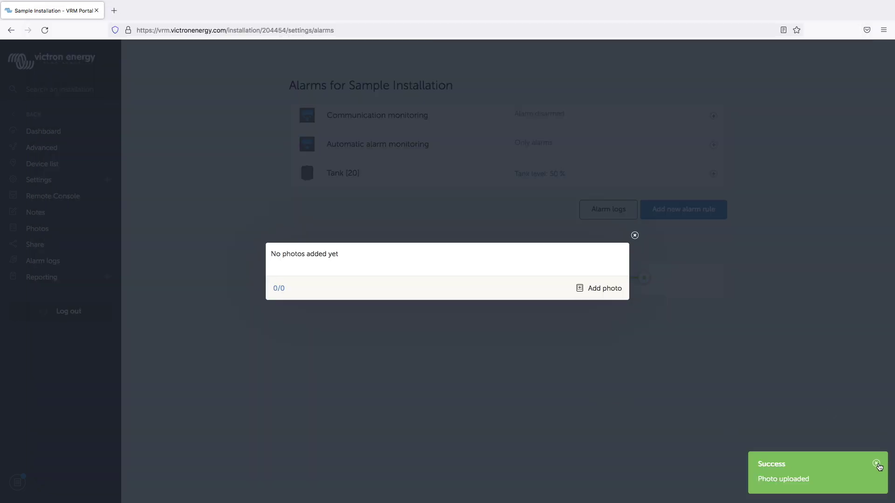
# Reopen the photo gallery to confirm the uploaded Cerbo GX photo shows as 1/1
pyautogui.click(875, 463)
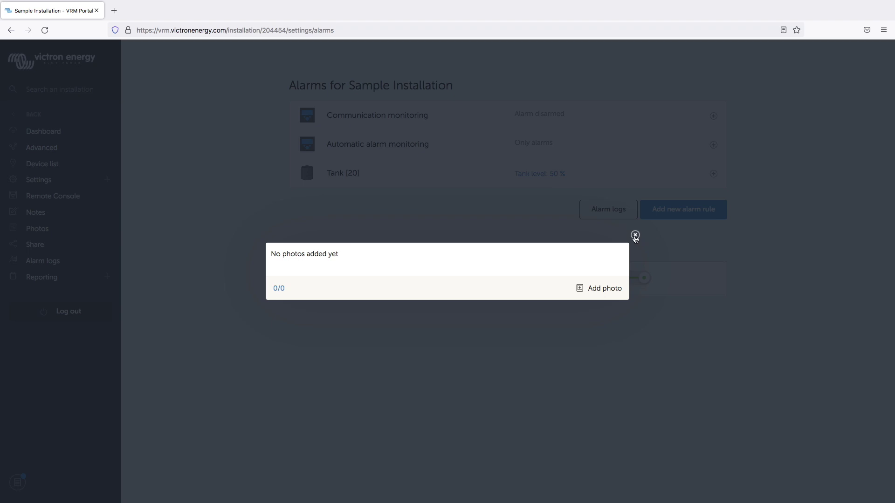
pyautogui.click(94, 210)
pyautogui.click(42, 229)
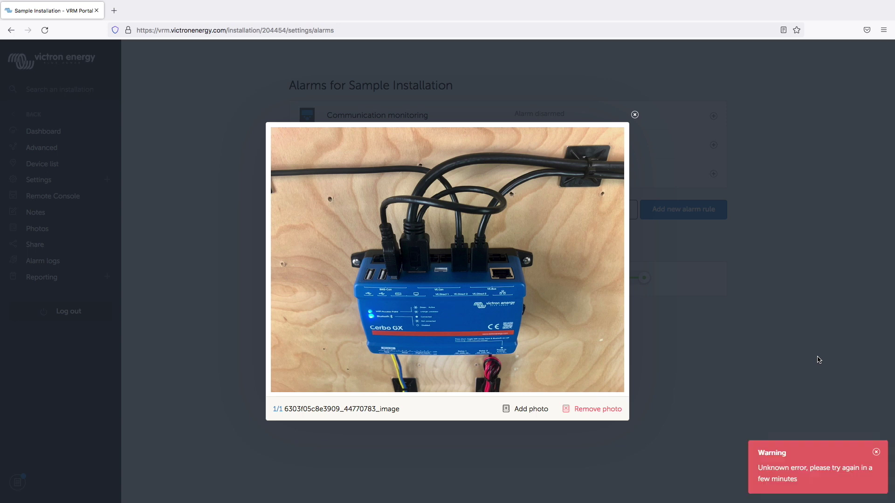
pyautogui.click(876, 452)
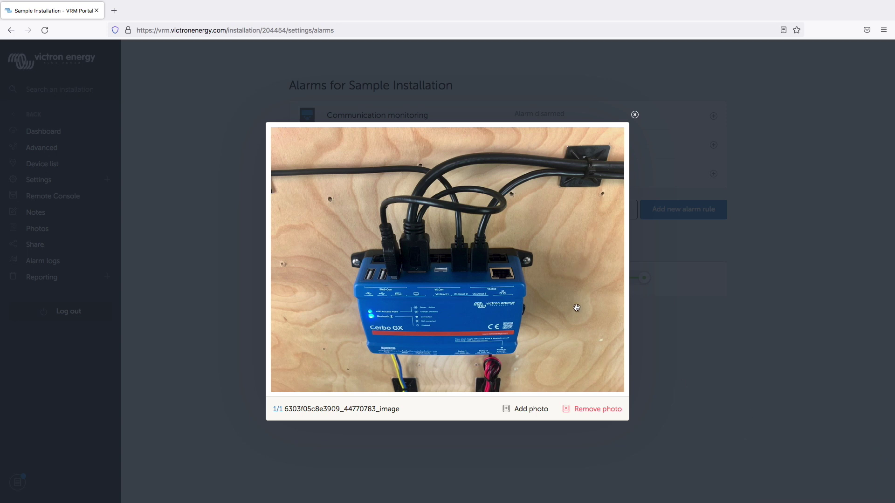
# Close the photo gallery and bring up the Share your site settings
pyautogui.click(635, 115)
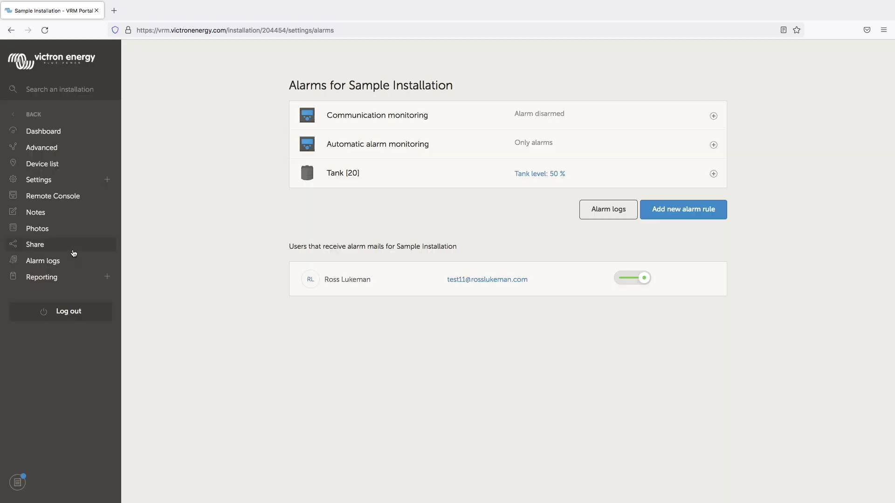
pyautogui.scroll(10, 39, 247)
pyautogui.hscroll(-2, 40, 248)
pyautogui.click(84, 251)
pyautogui.scroll(-10, 641, 275)
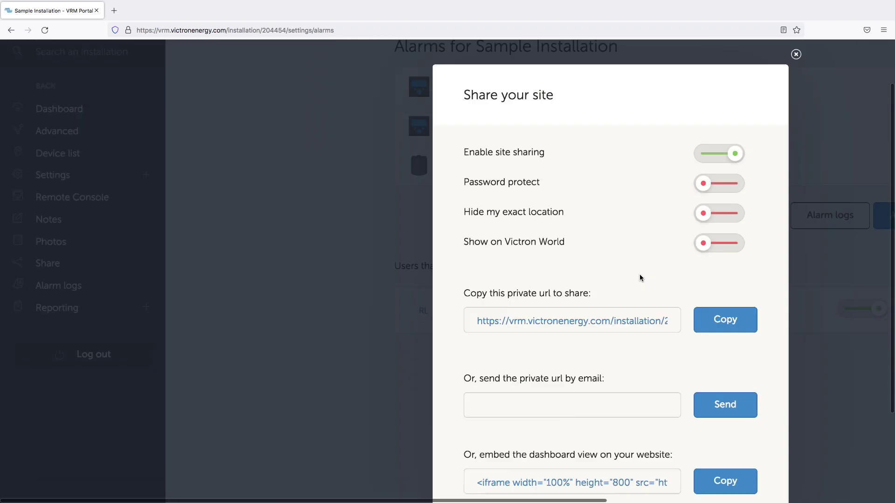
# Send the private share link to the installer's e-mail address, then close the sharing dialog
pyautogui.click(429, 347)
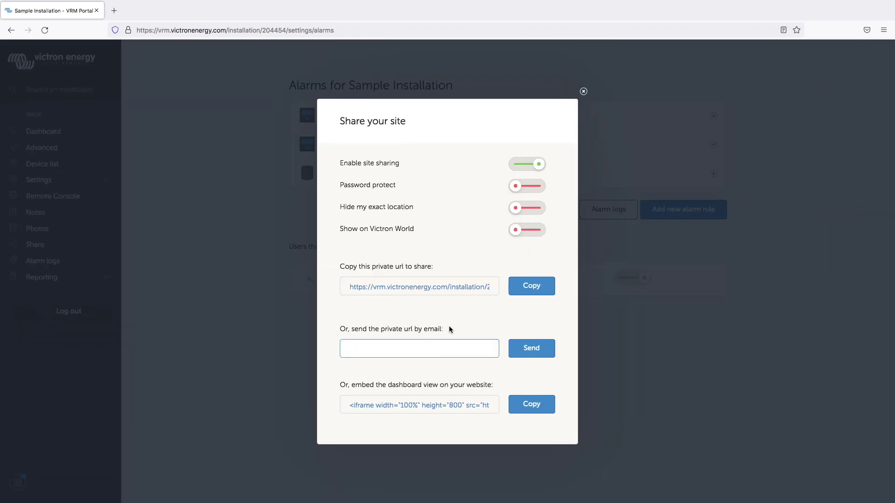
pyautogui.scroll(5, 448, 326)
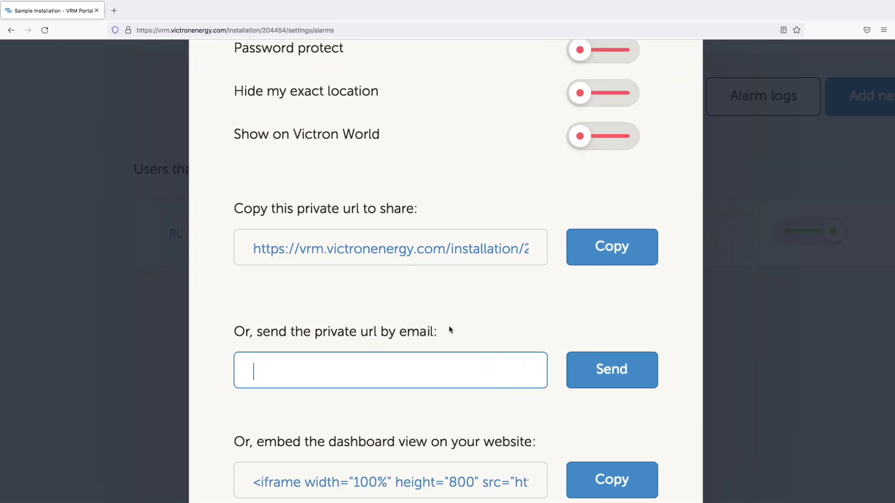
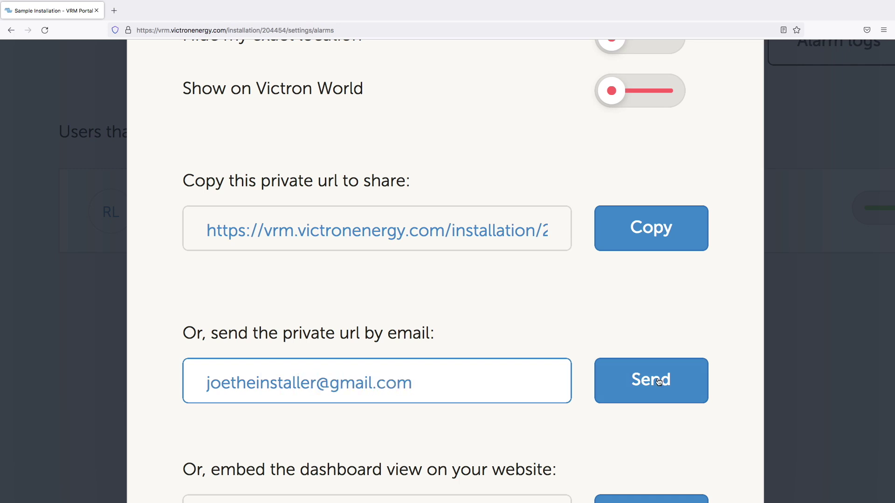
pyautogui.click(678, 396)
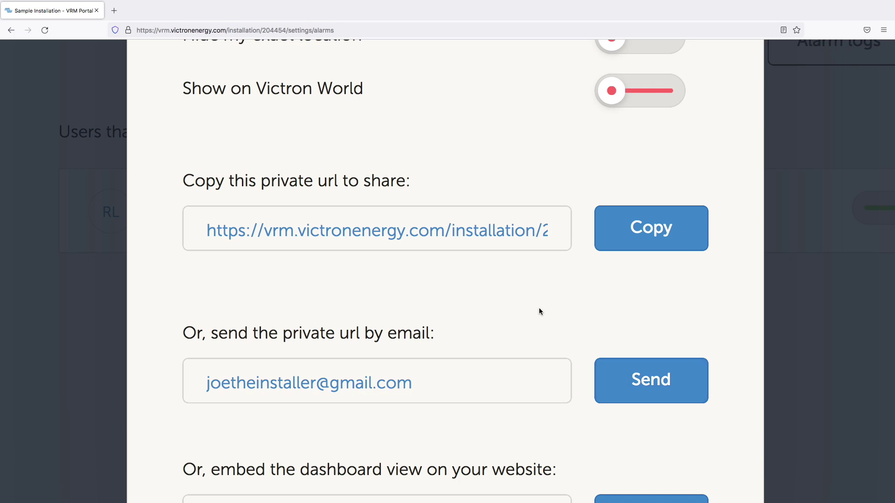
pyautogui.press('super+0')
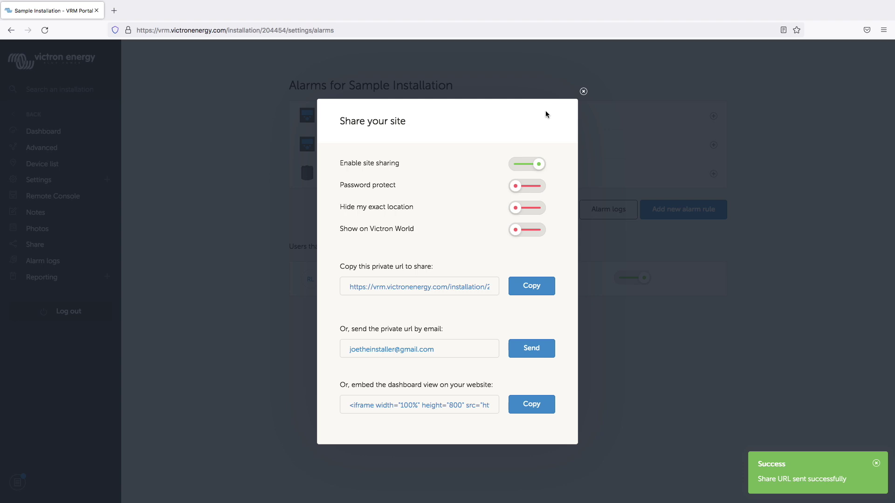
pyautogui.click(583, 92)
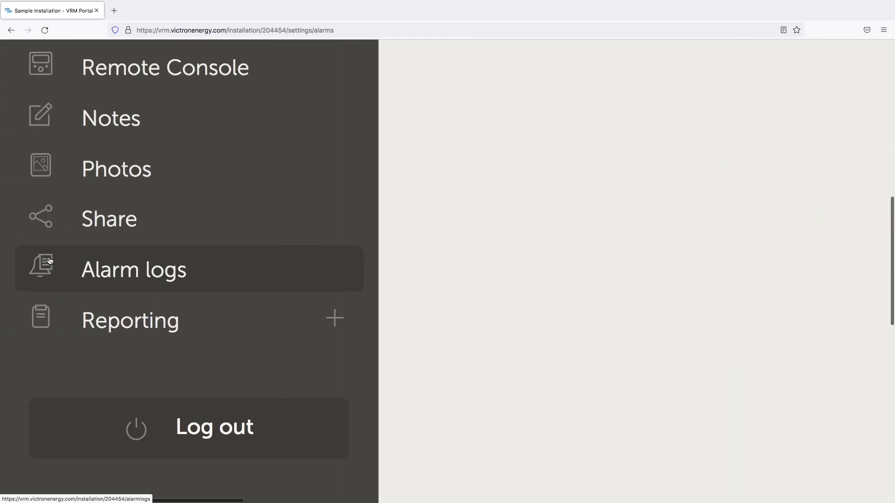
# Check the empty alarm log and the available reports list, then return to the Sample Installation dashboard
pyautogui.click(42, 262)
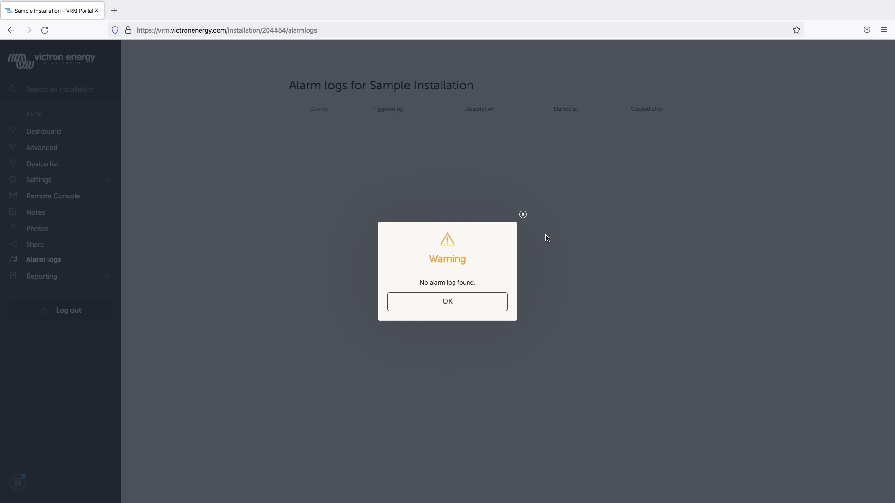
pyautogui.click(464, 305)
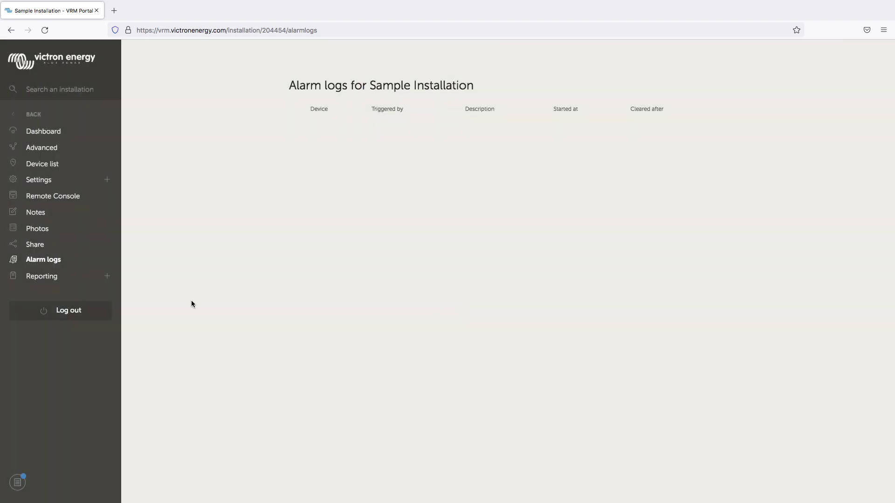
pyautogui.click(47, 277)
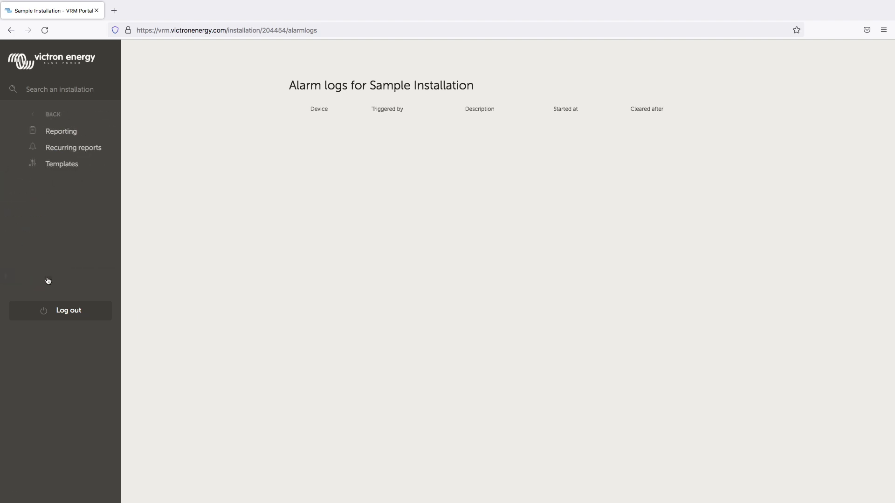
pyautogui.click(42, 131)
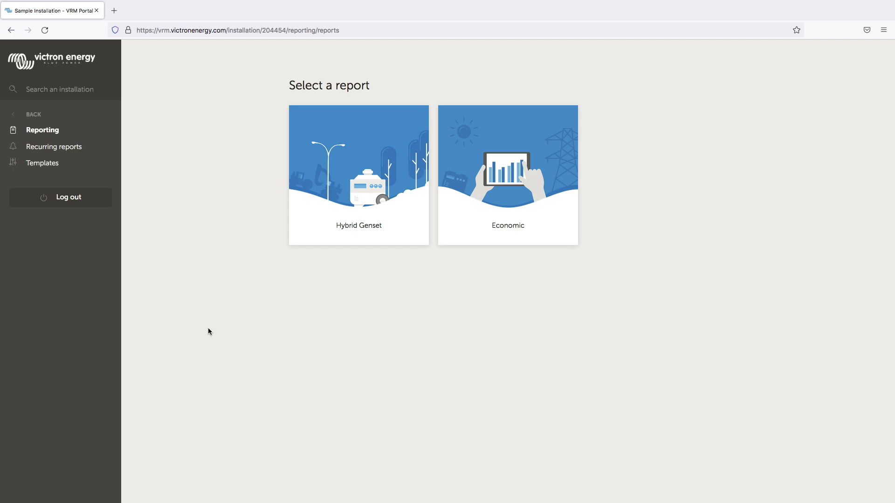
pyautogui.click(33, 115)
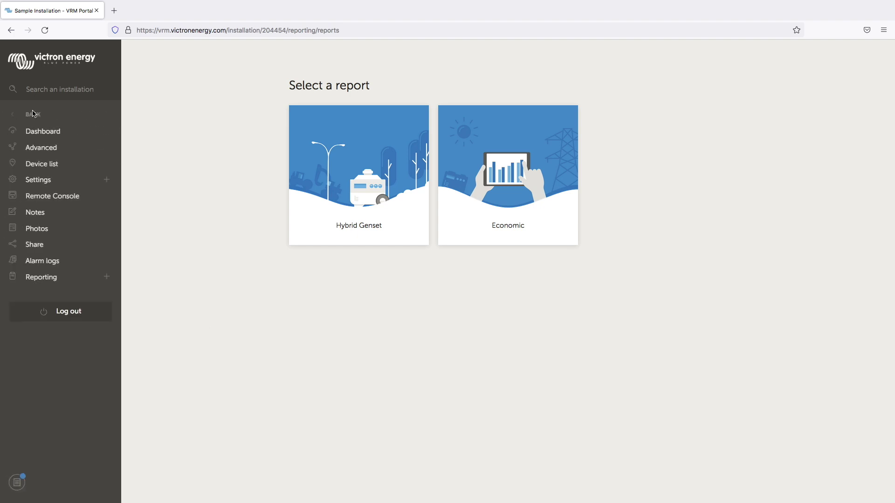
pyautogui.click(47, 134)
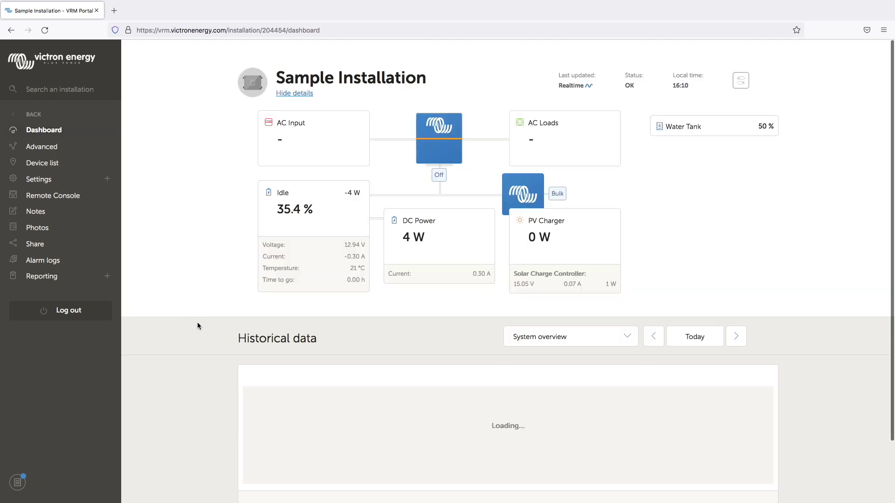